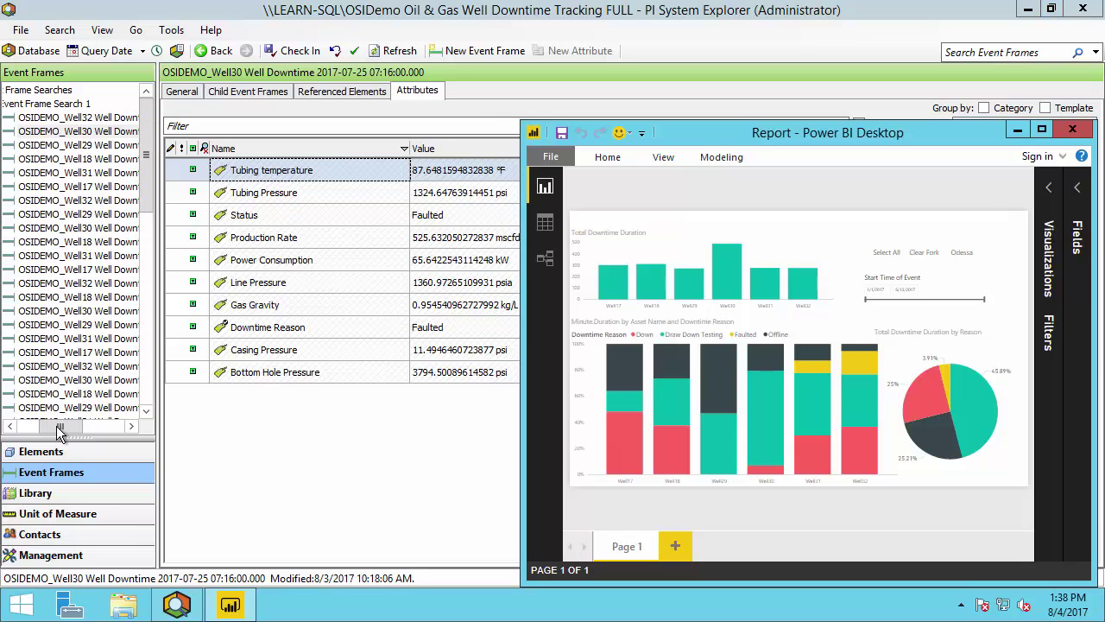
# Review the well elements' attributes and the downtime event frames, then close PI System Explorer.
pyautogui.click(67, 451)
pyautogui.click(67, 451)
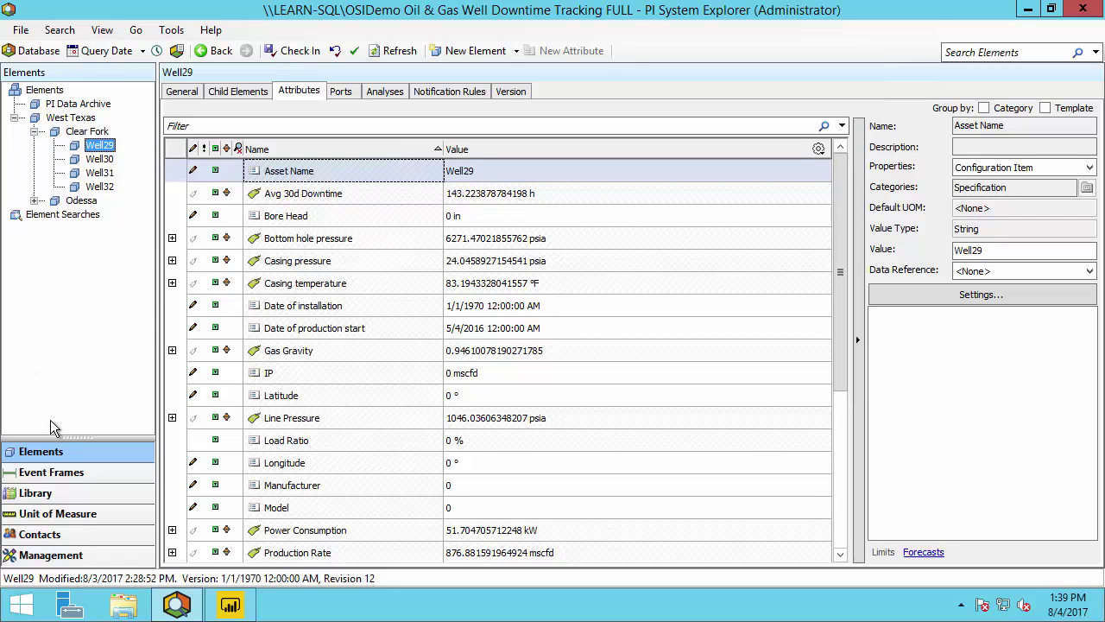
pyautogui.click(69, 473)
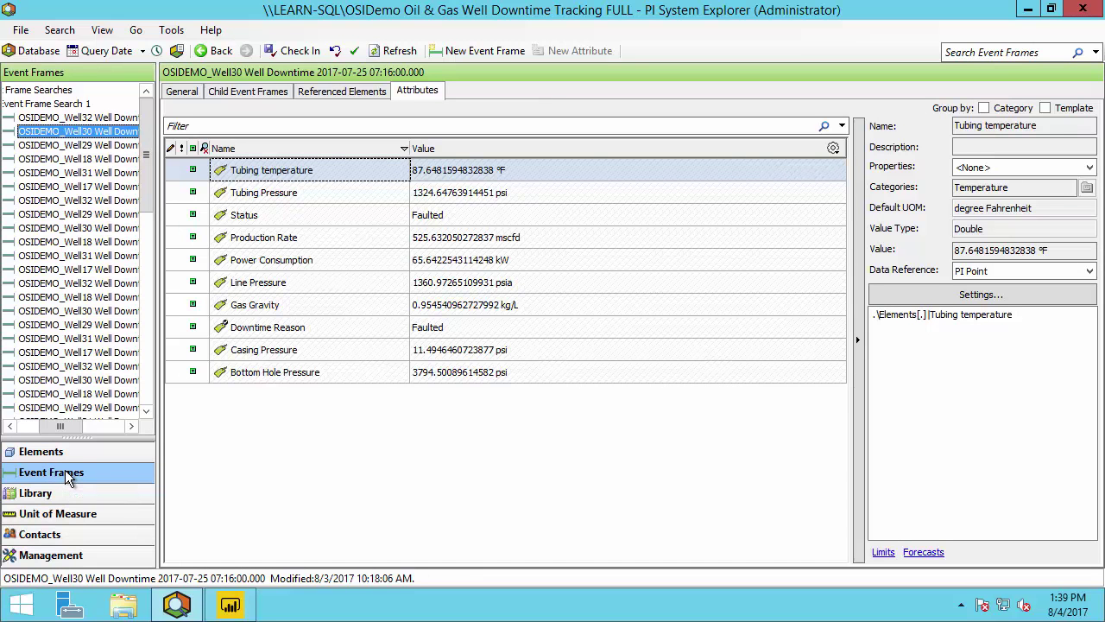
pyautogui.click(66, 474)
pyautogui.moveTo(184, 120); pyautogui.dragTo(553, 419)
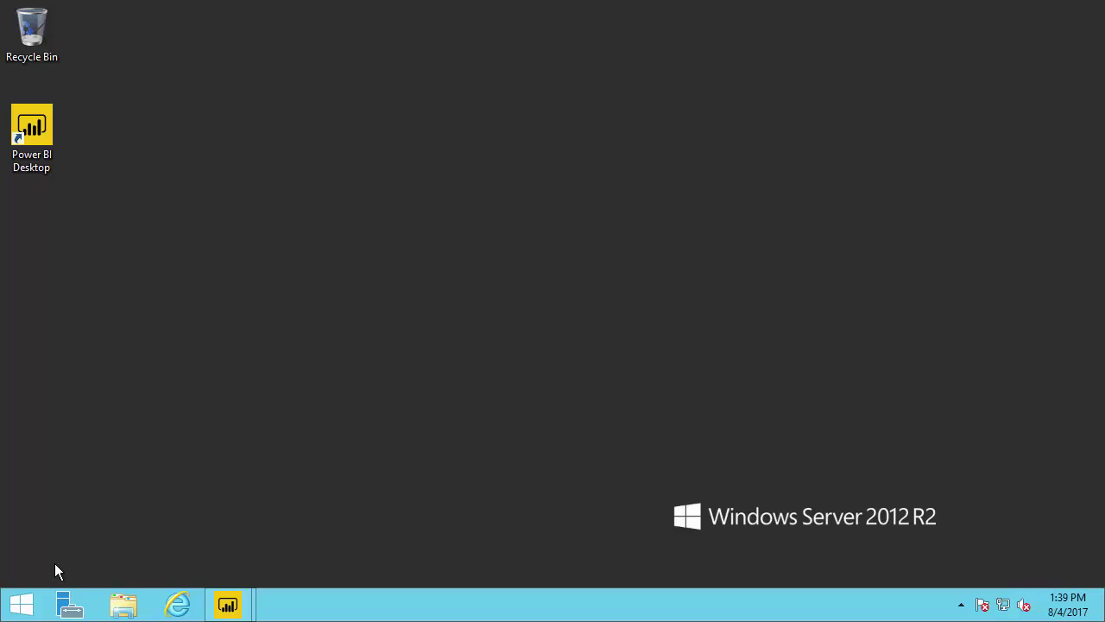
pyautogui.click(178, 607)
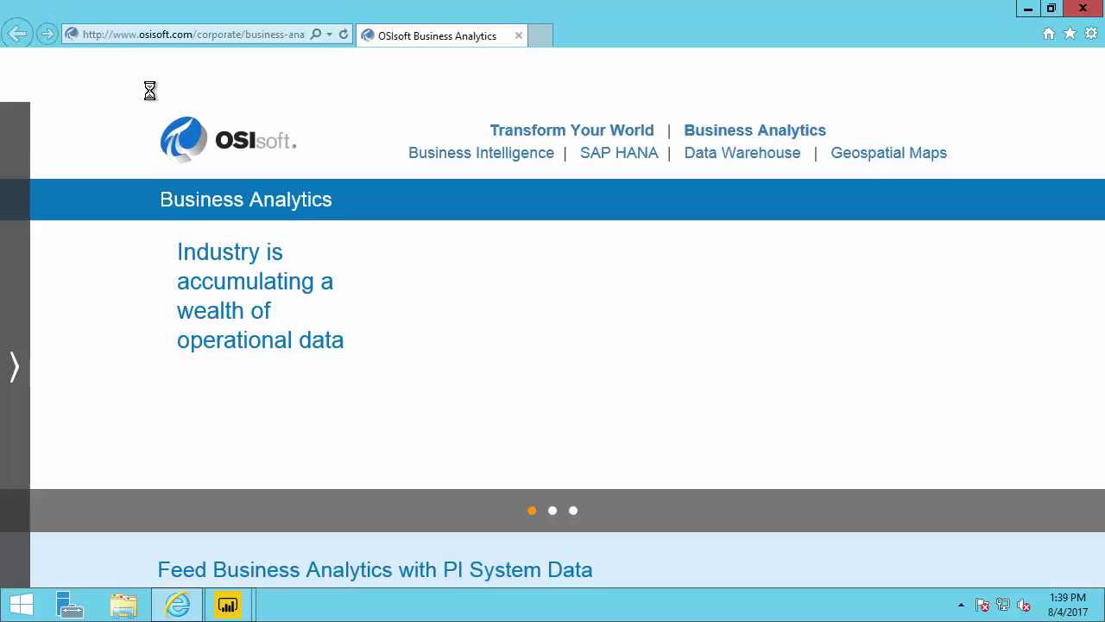
pyautogui.click(120, 33)
pyautogui.write('https://learn-ba/')
pyautogui.press('Return')
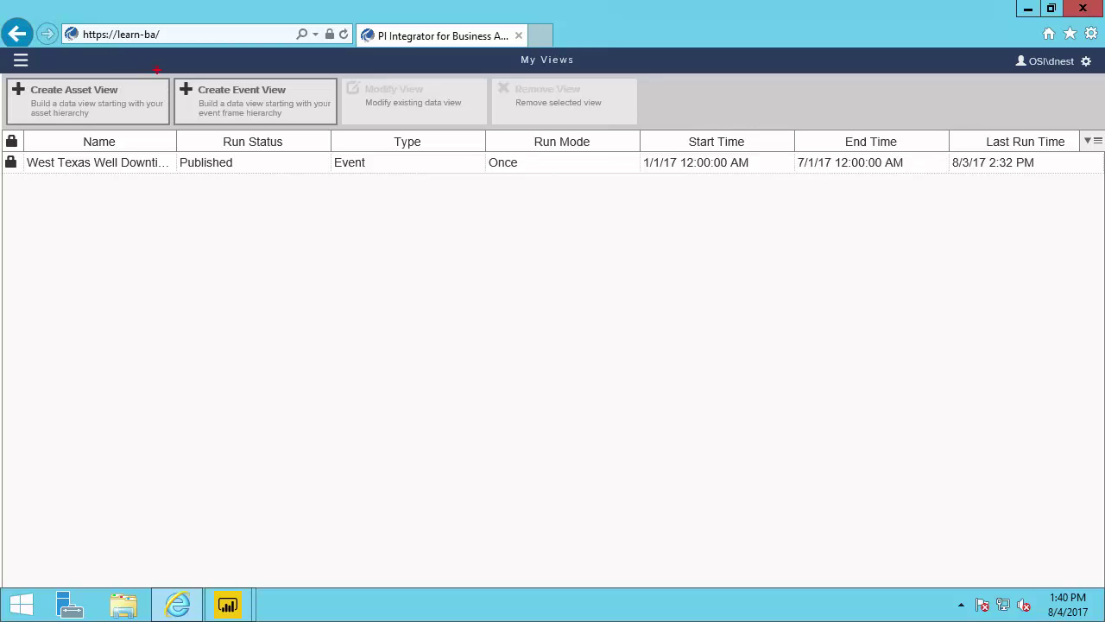
pyautogui.moveTo(161, 72); pyautogui.dragTo(341, 126)
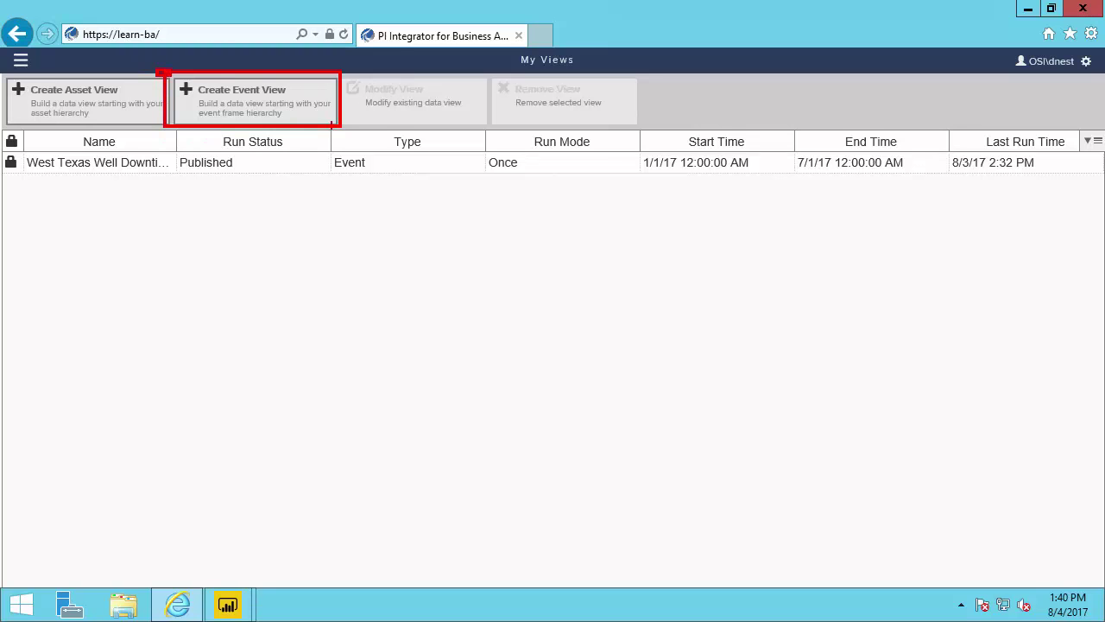
# Create an event view named 'West Texas Well Downtime Report 2017 H1'.
pyautogui.click(214, 108)
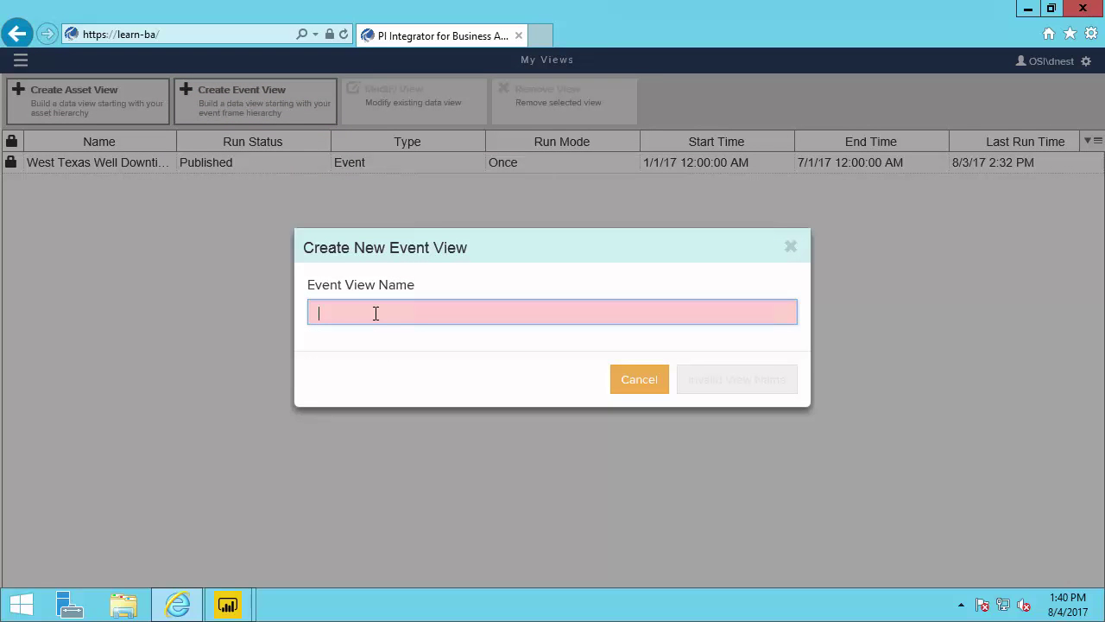
pyautogui.write('West ')
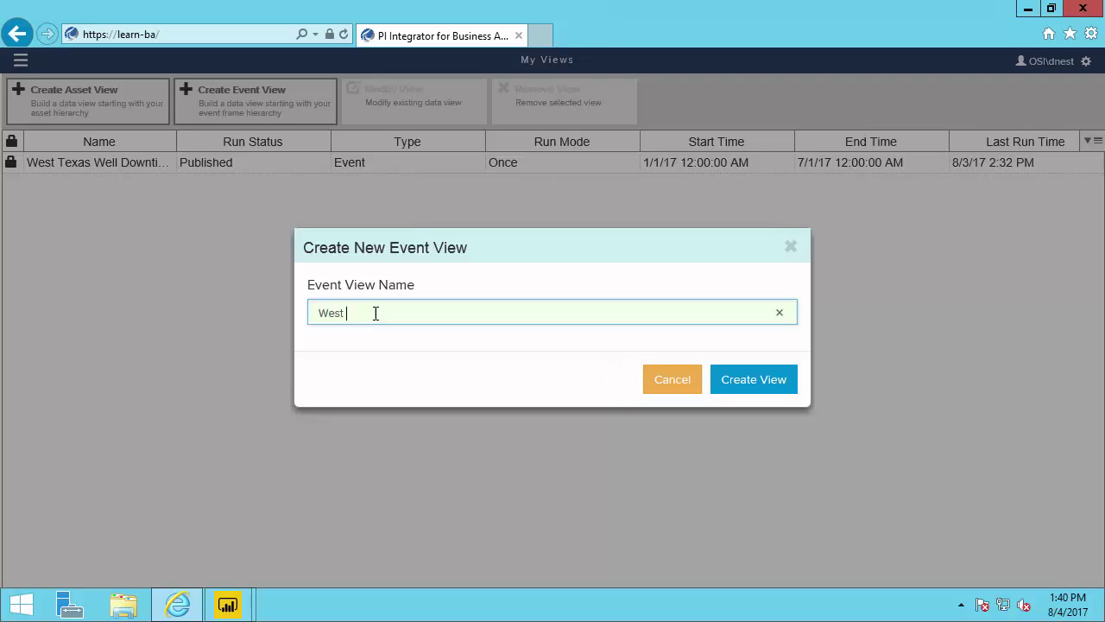
pyautogui.write('Texas Well Downtime Report 2017 H1')
pyautogui.click(757, 391)
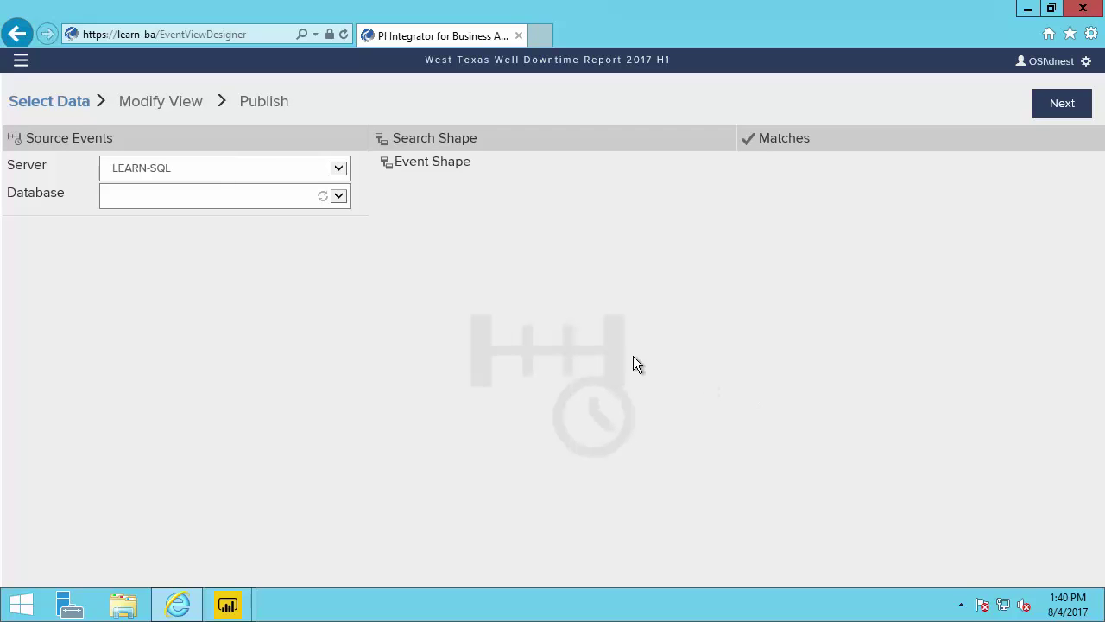
# Use the OSIDemo Oil & Gas Well Downtime Tracking FULL database, filtering events by asset *18*.
pyautogui.click(339, 197)
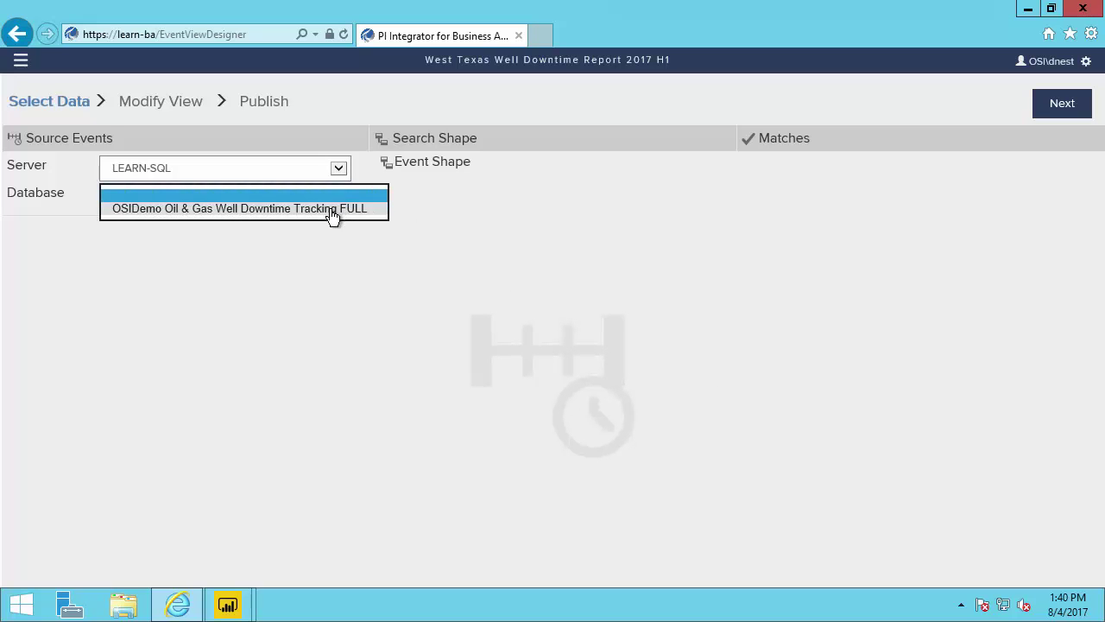
pyautogui.click(333, 211)
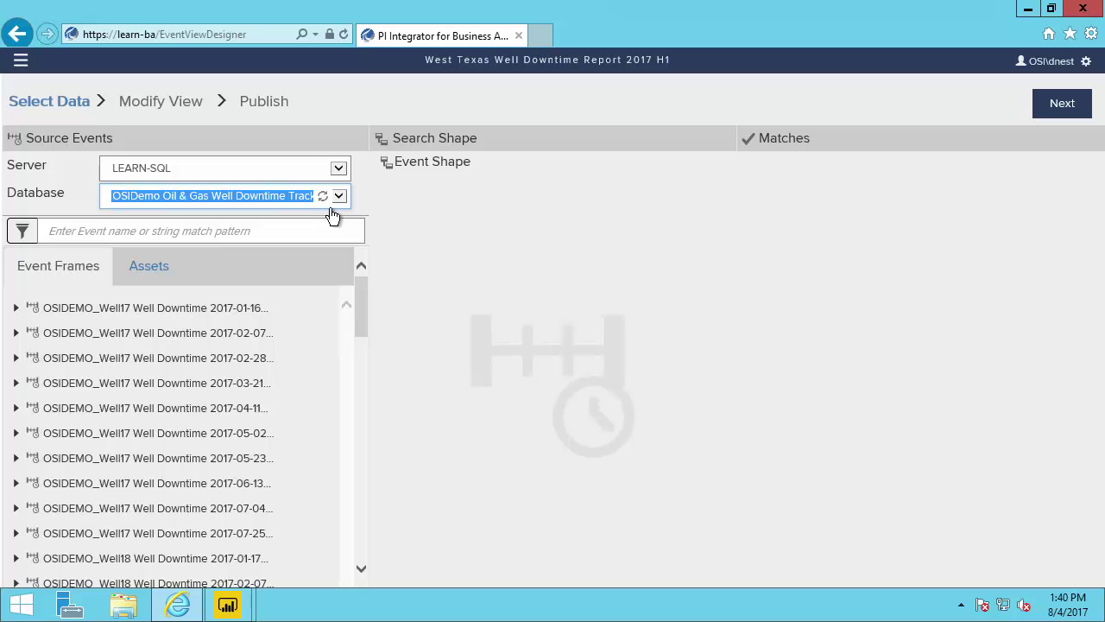
pyautogui.click(22, 231)
pyautogui.click(116, 322)
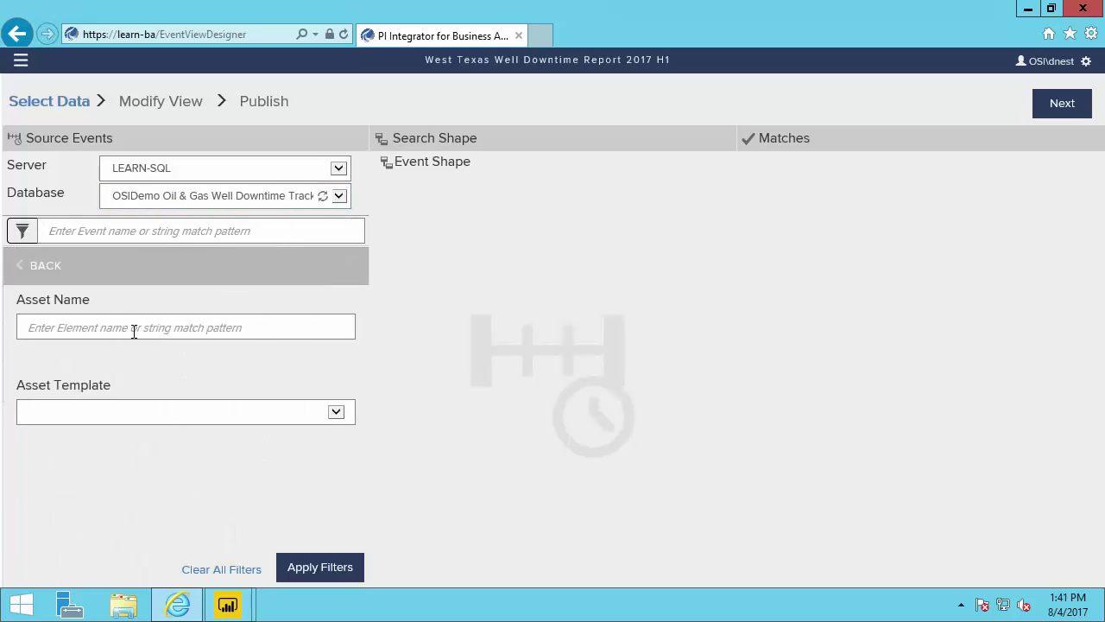
pyautogui.write('*18*')
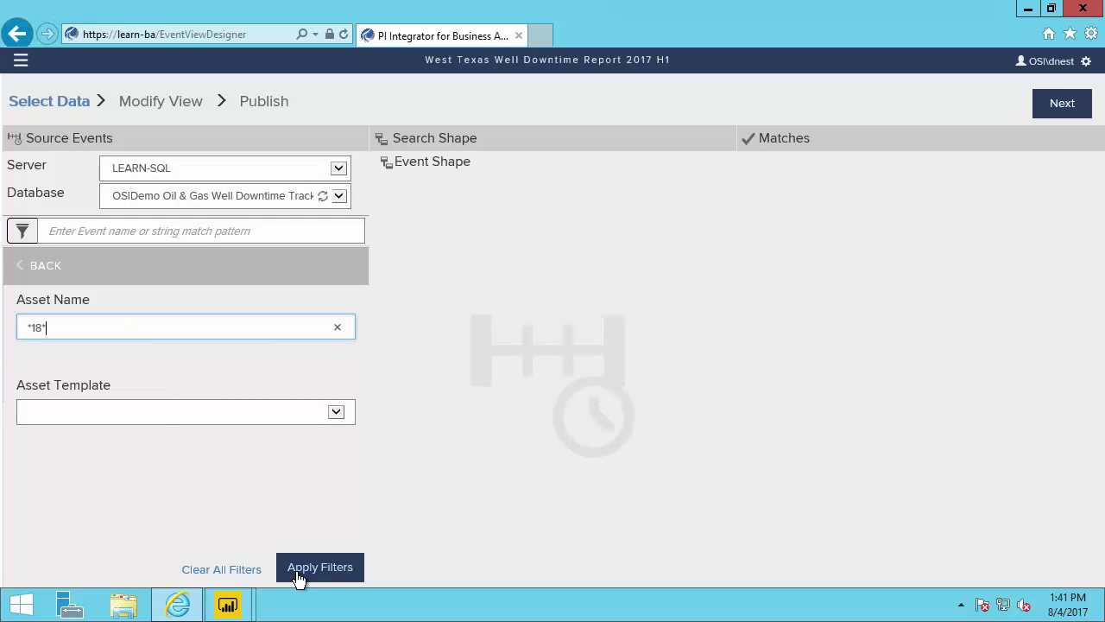
pyautogui.click(296, 572)
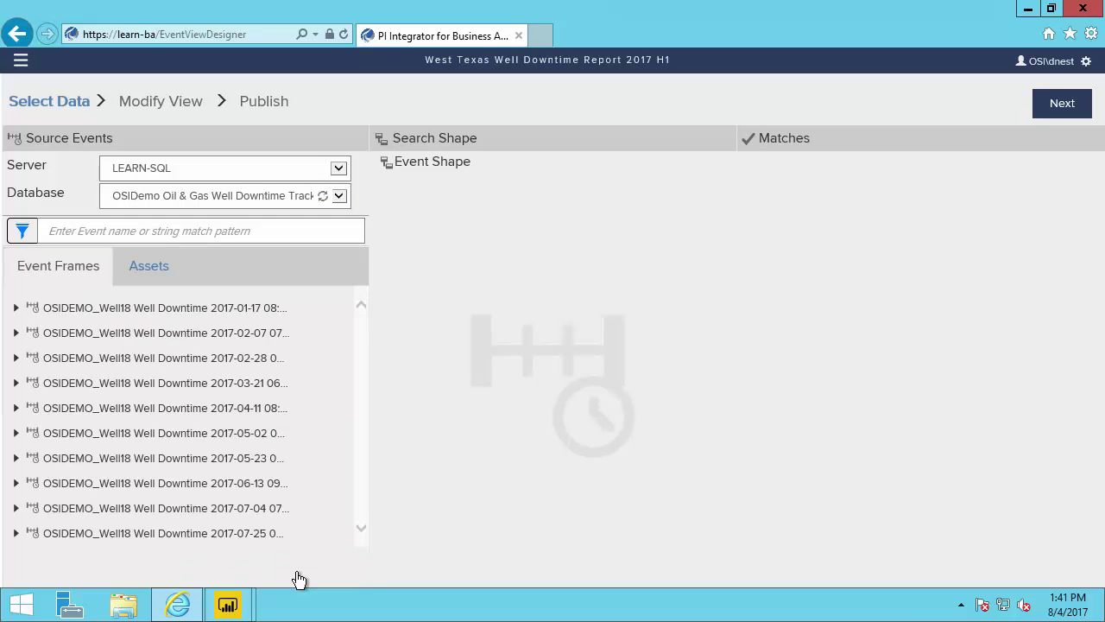
# Drag the first Well18 event with all ten attributes selected into the Search Shape.
pyautogui.click(93, 309)
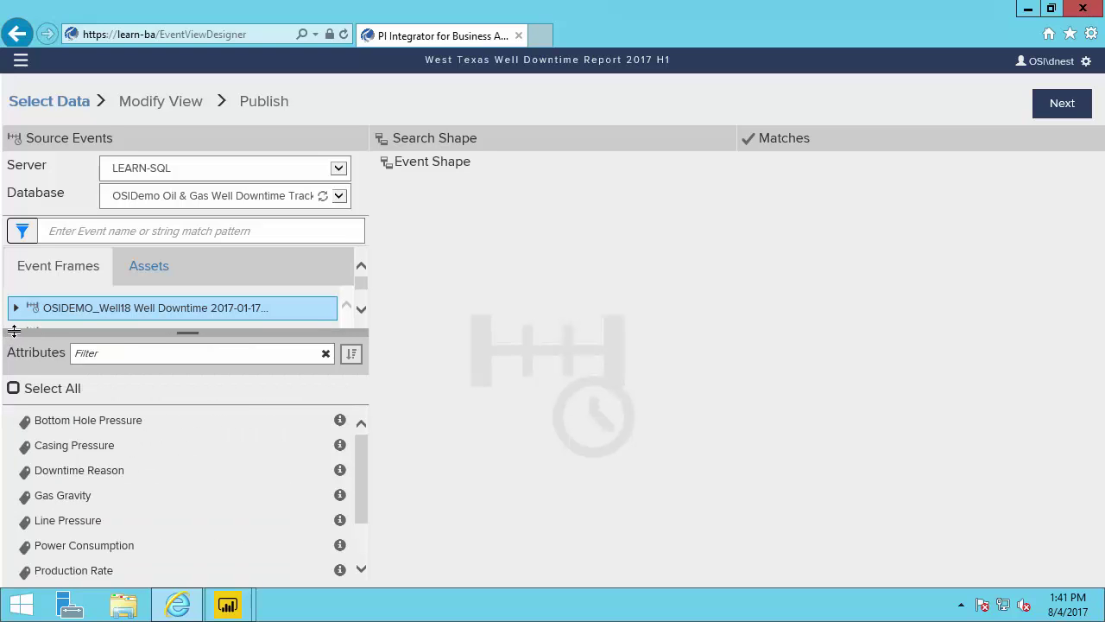
pyautogui.moveTo(5, 353); pyautogui.dragTo(374, 594)
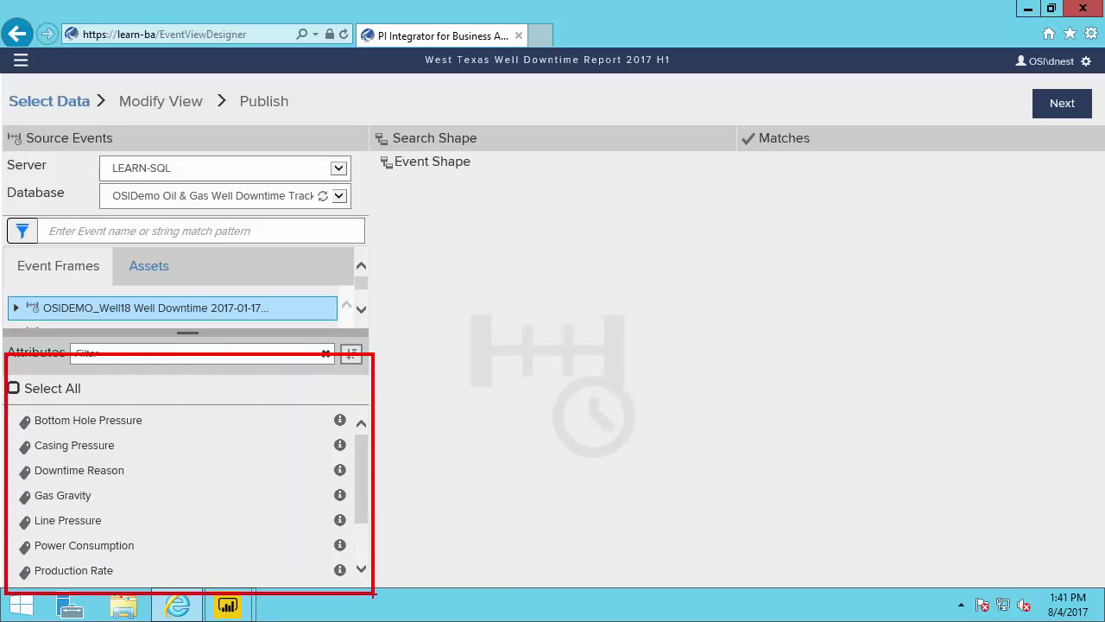
pyautogui.press('Escape')
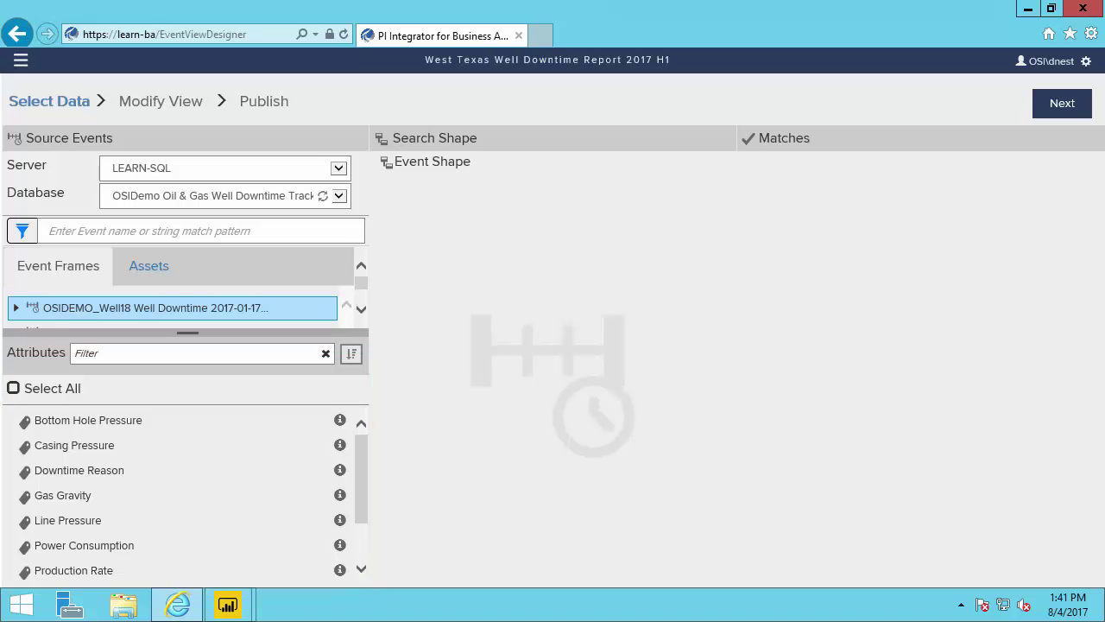
pyautogui.click(13, 390)
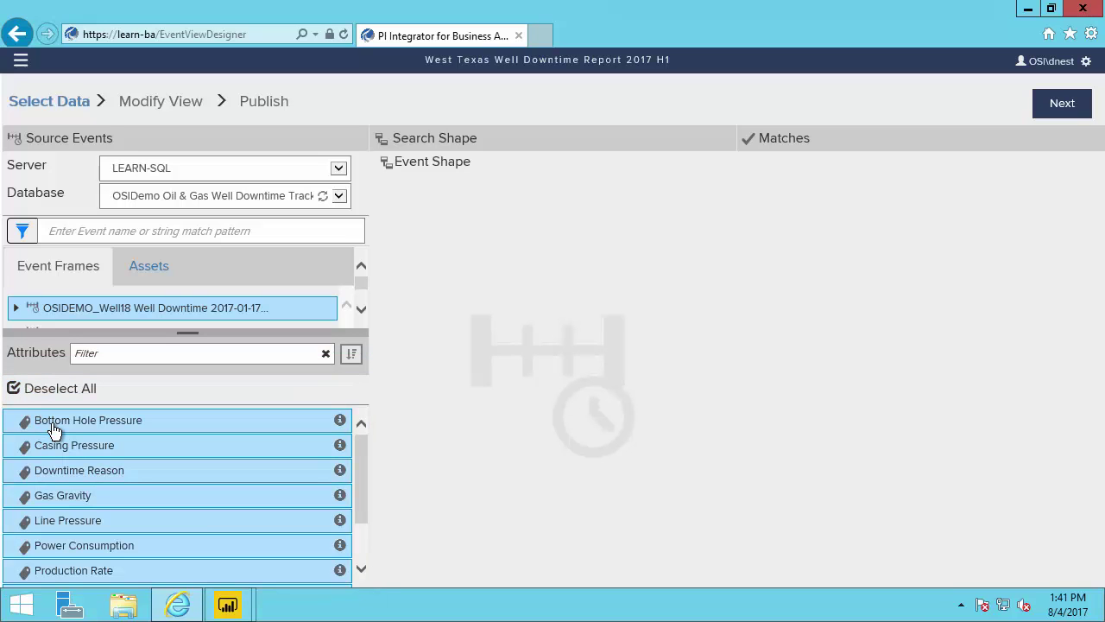
pyautogui.moveTo(53, 429); pyautogui.dragTo(501, 286)
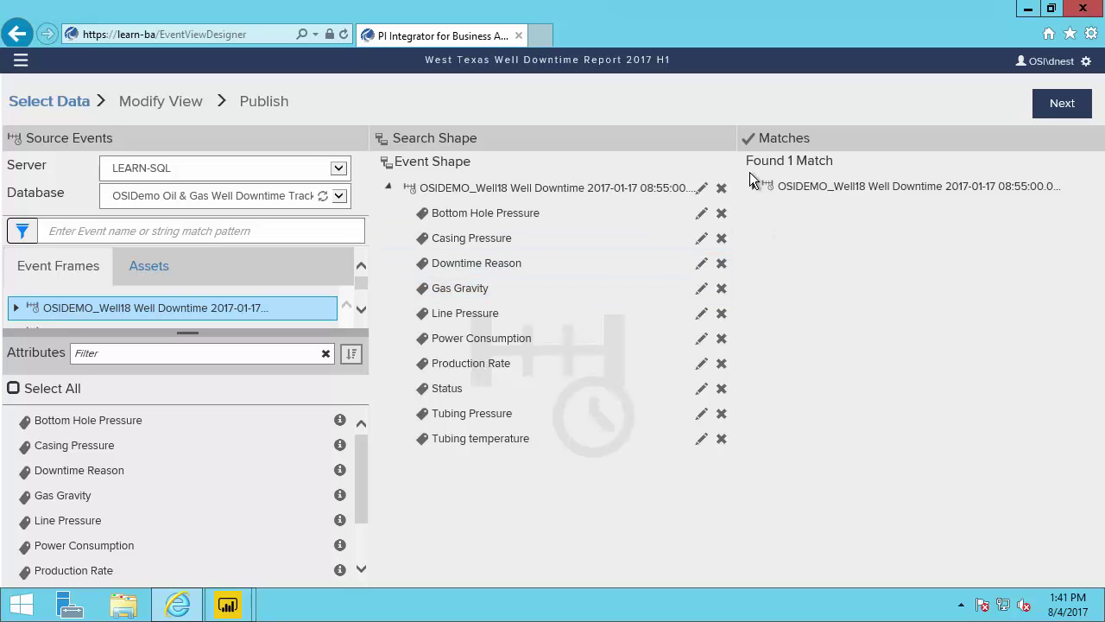
pyautogui.moveTo(736, 143); pyautogui.dragTo(1088, 228)
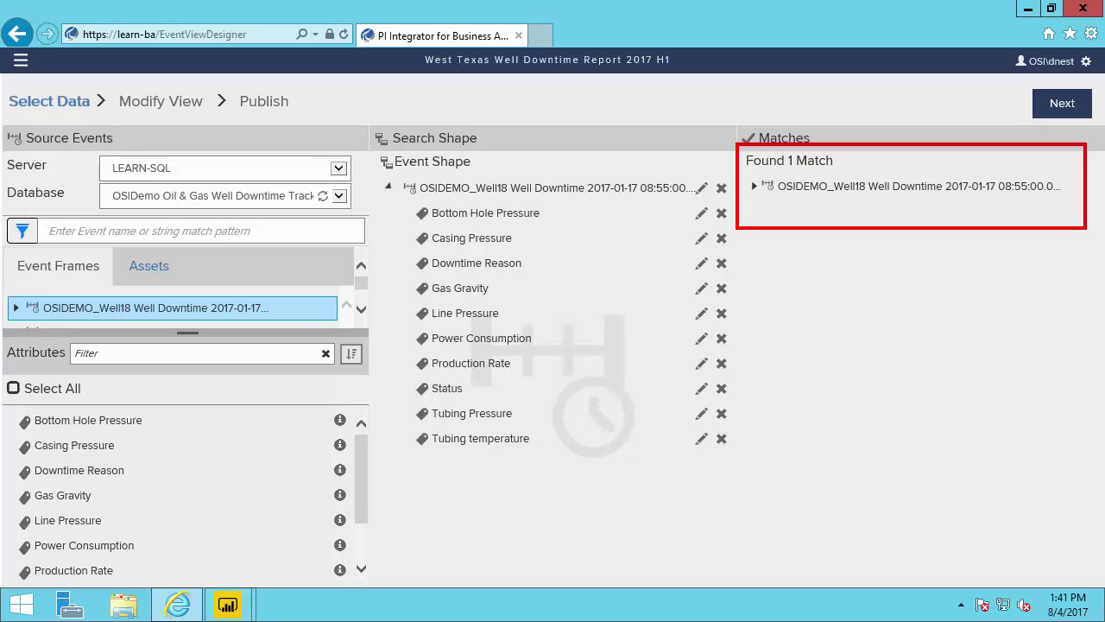
pyautogui.press('Escape')
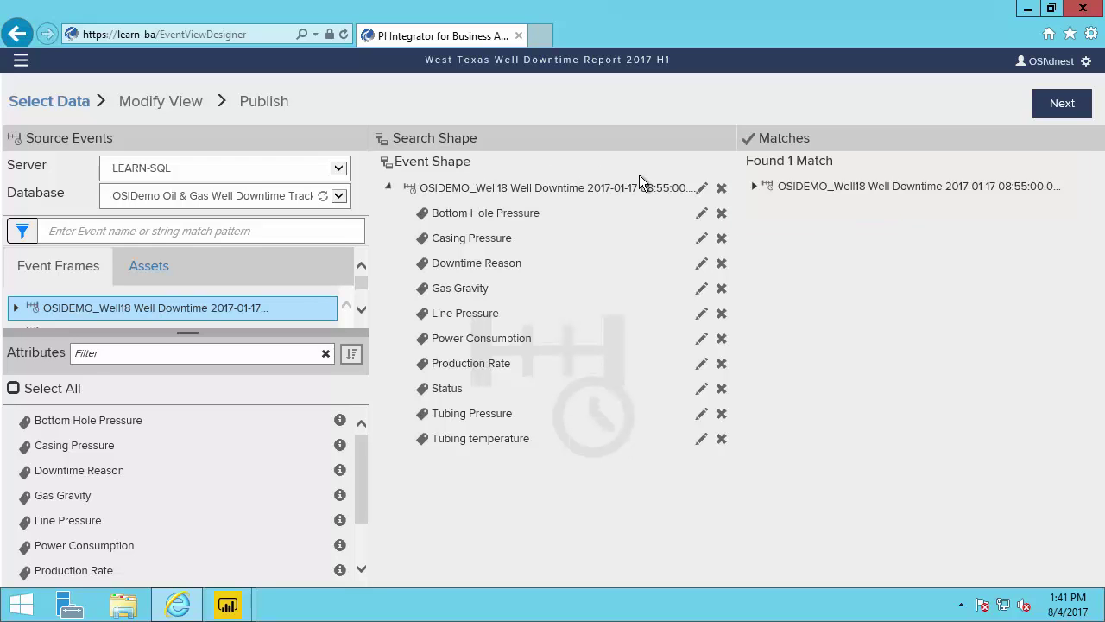
# Change the event shape filter from Event Frame Name to the Well Downtime template.
pyautogui.click(656, 188)
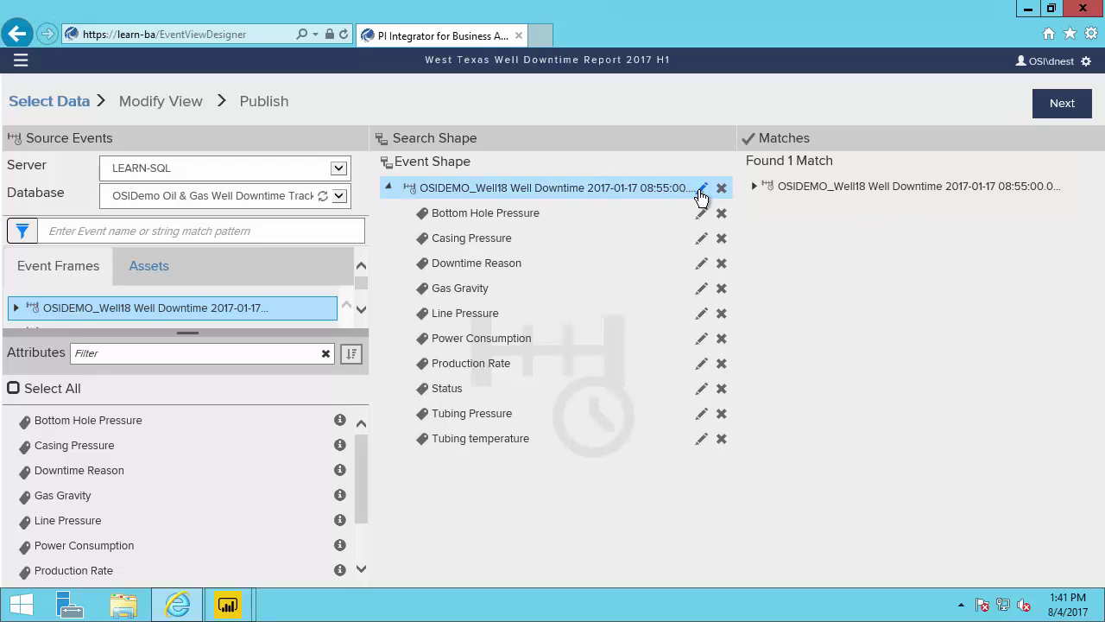
pyautogui.click(700, 189)
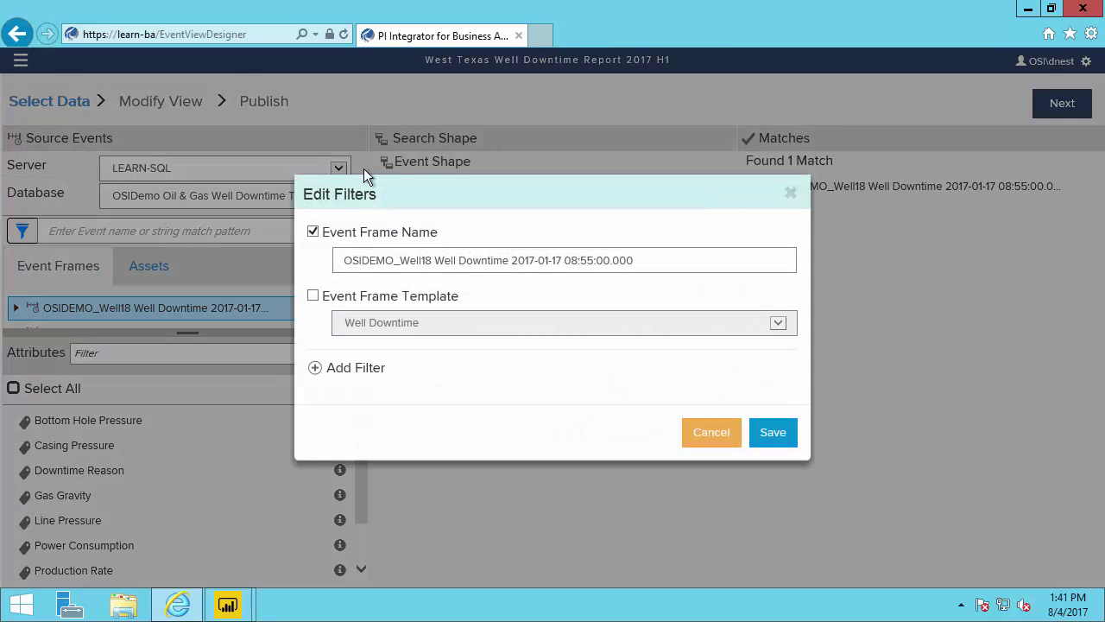
pyautogui.click(313, 233)
pyautogui.click(313, 298)
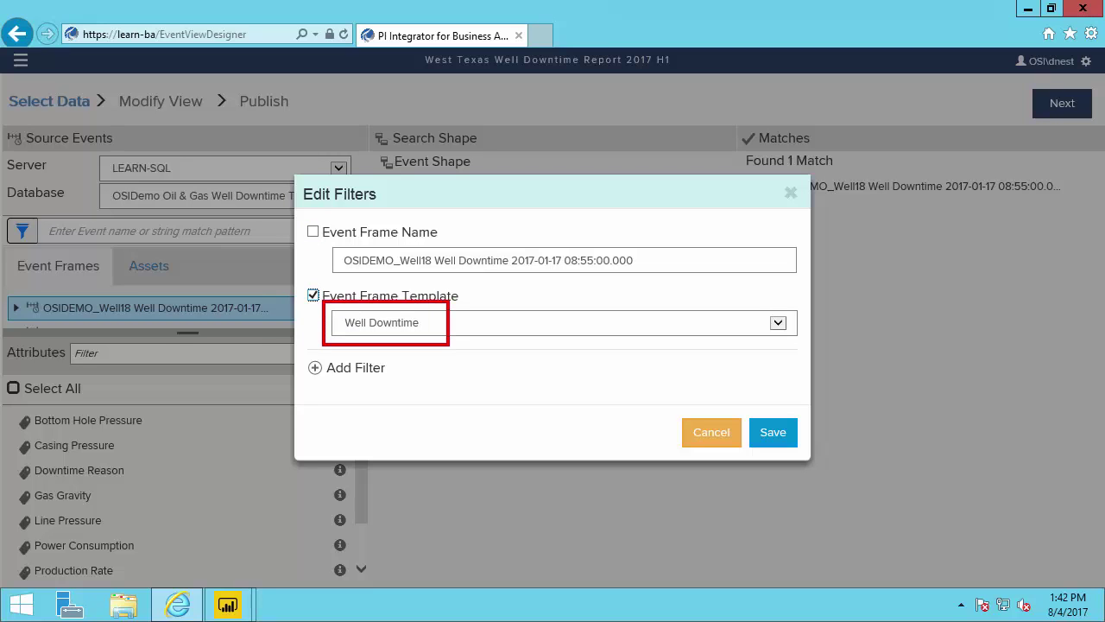
pyautogui.click(773, 436)
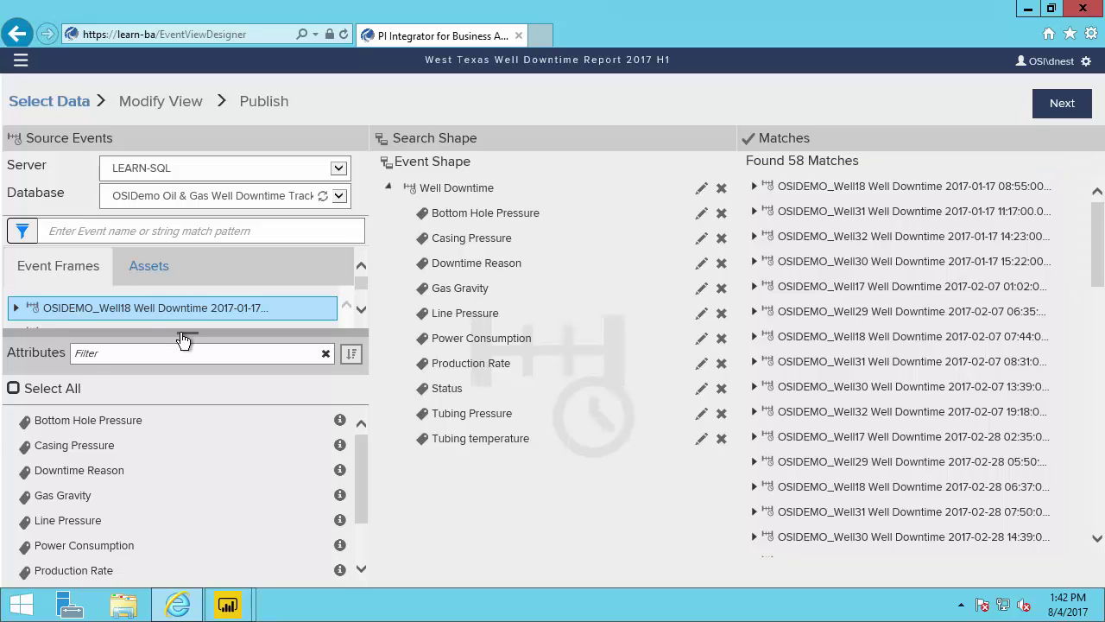
# Browse the Assets tree to West Texas > Clear Fork and select Well29.
pyautogui.moveTo(184, 331); pyautogui.dragTo(184, 400)
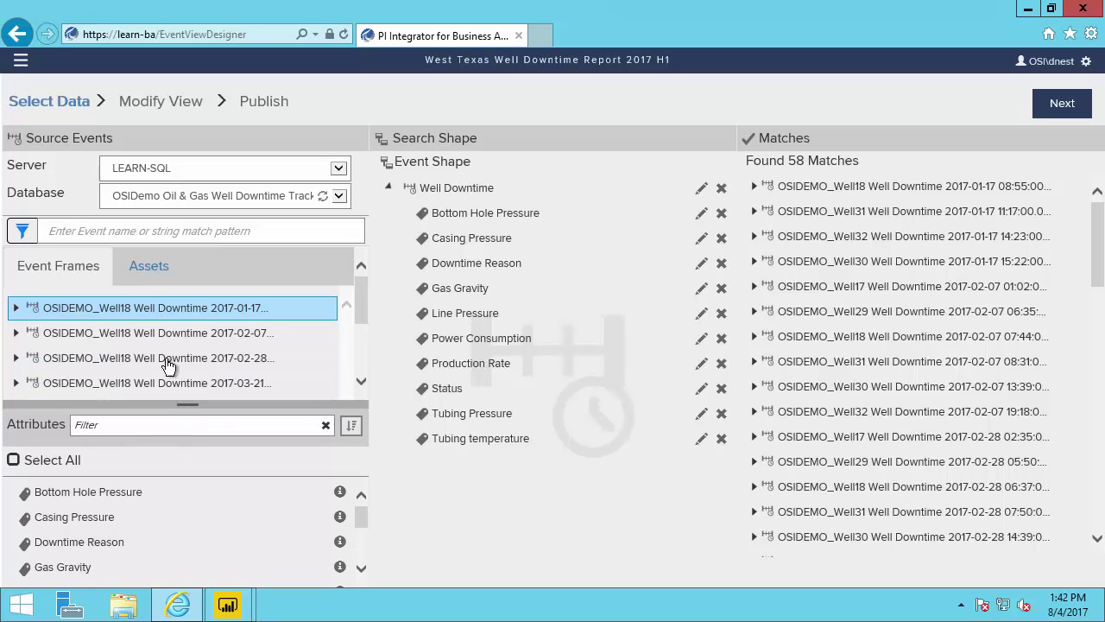
pyautogui.click(141, 274)
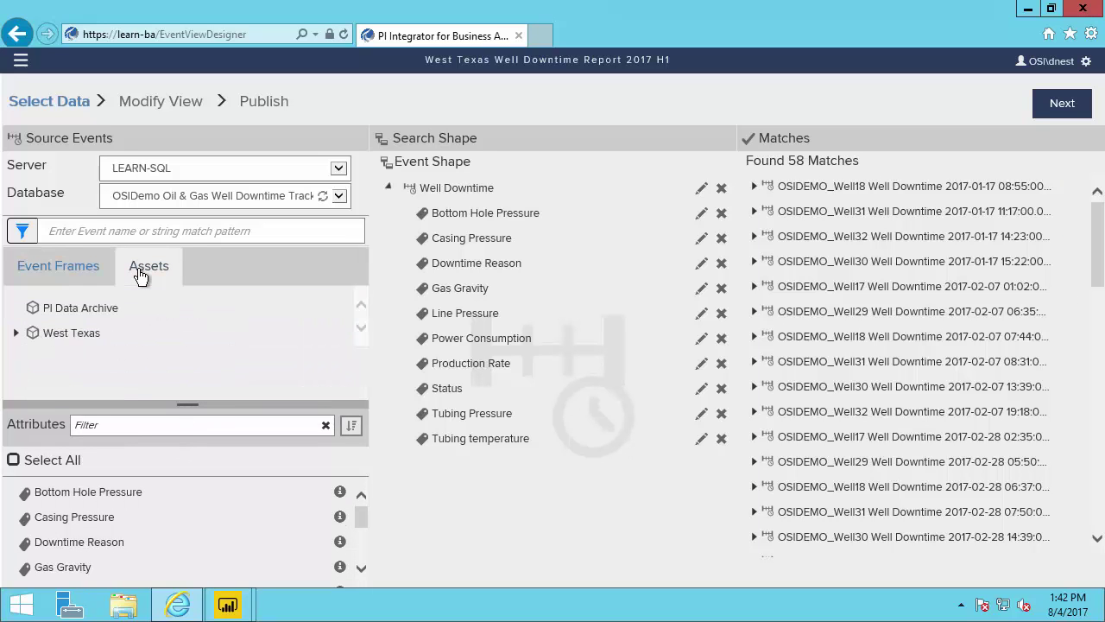
pyautogui.click(18, 337)
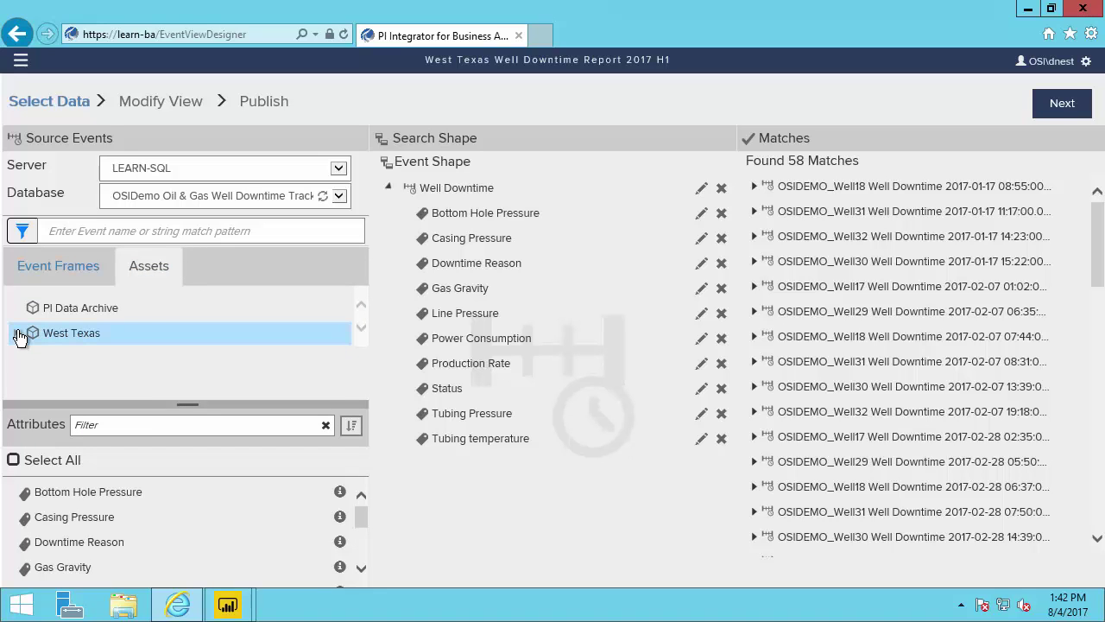
pyautogui.click(29, 361)
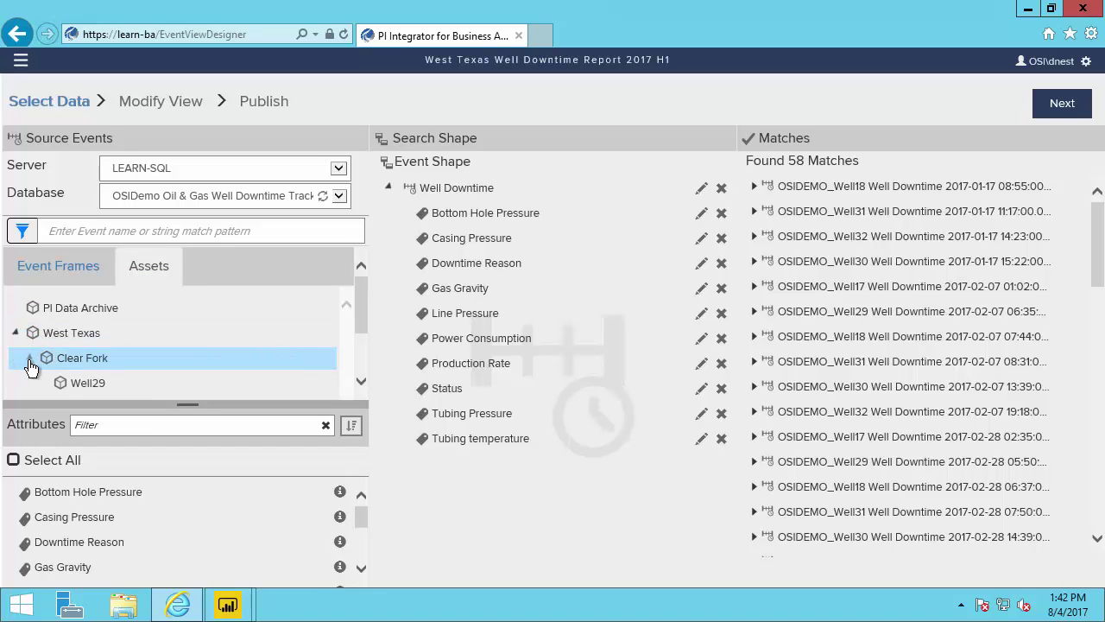
pyautogui.click(65, 386)
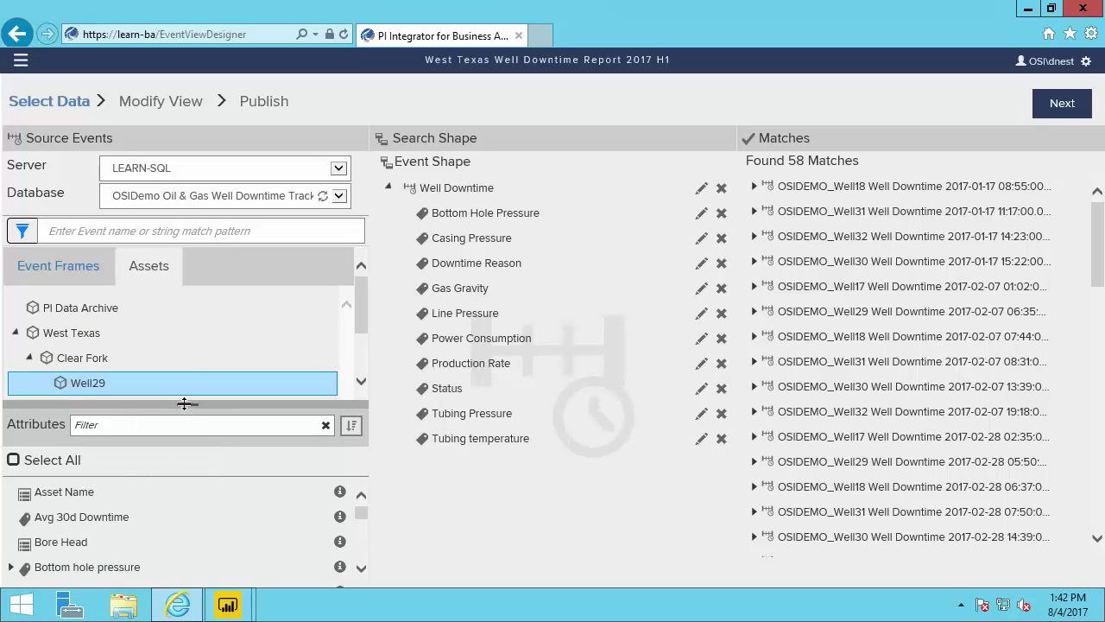
pyautogui.moveTo(183, 404); pyautogui.dragTo(187, 339)
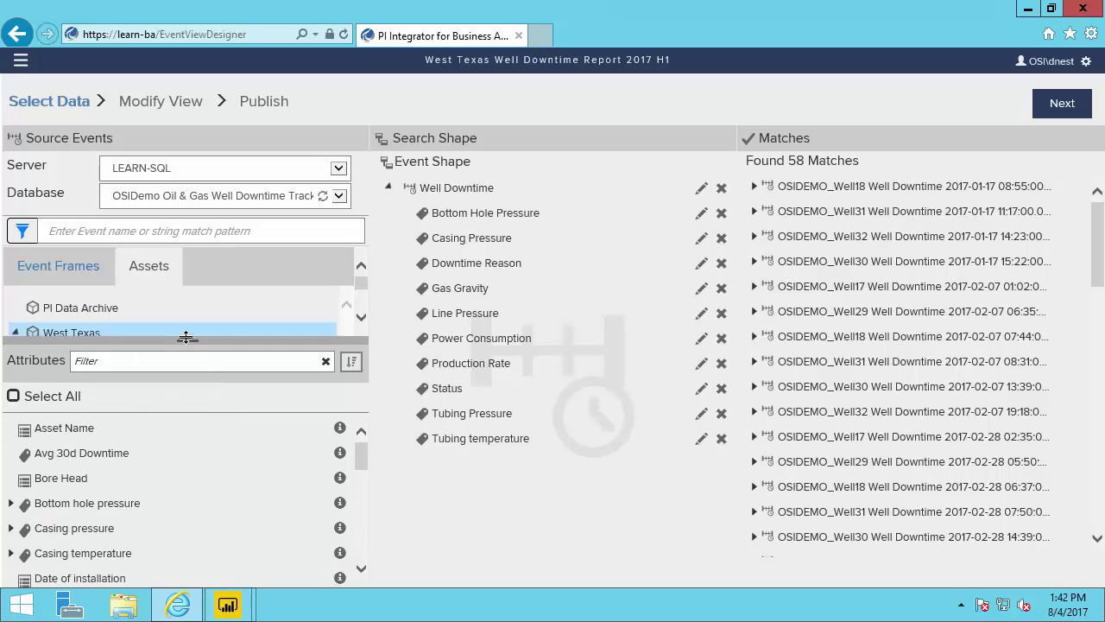
# Pick Well29's Asset Name, Date of production start and Site Name attributes.
pyautogui.click(49, 432)
pyautogui.click(360, 551)
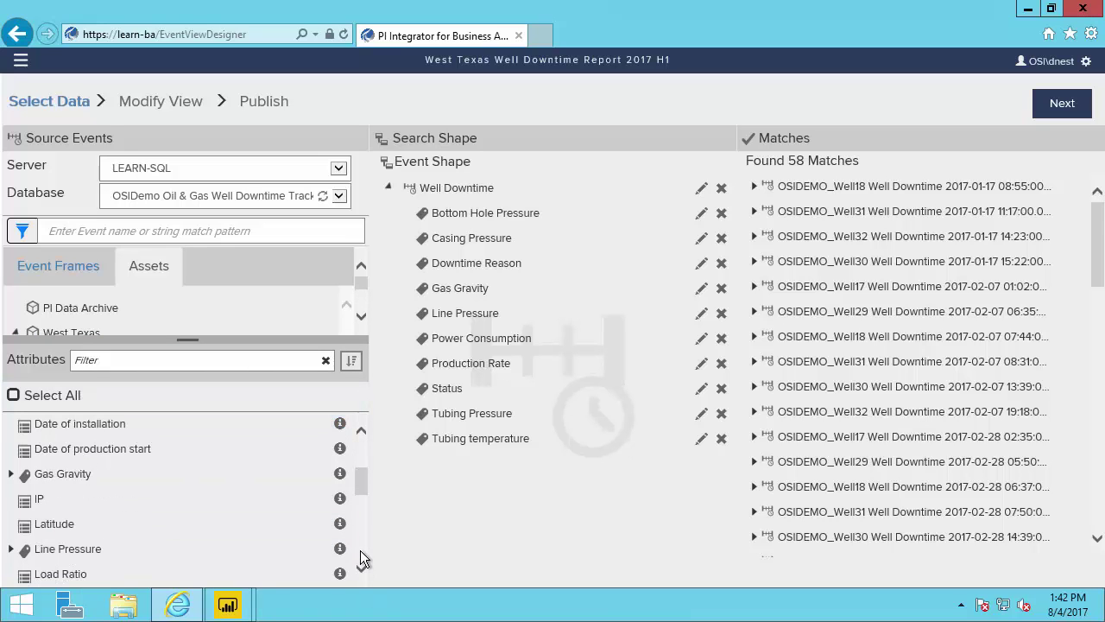
pyautogui.click(131, 451)
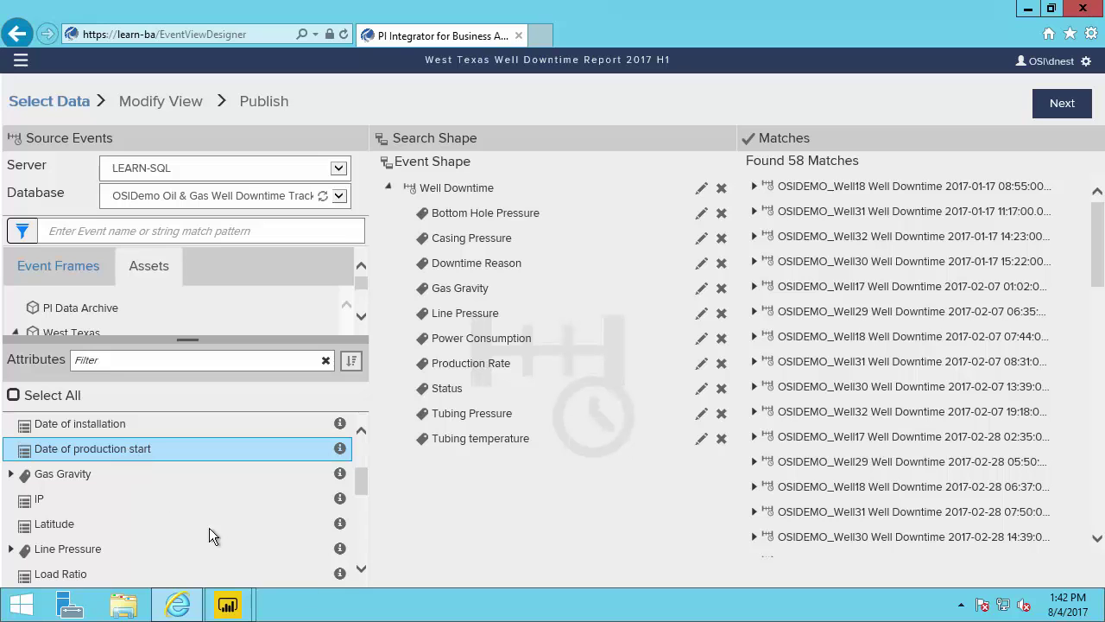
pyautogui.click(358, 557)
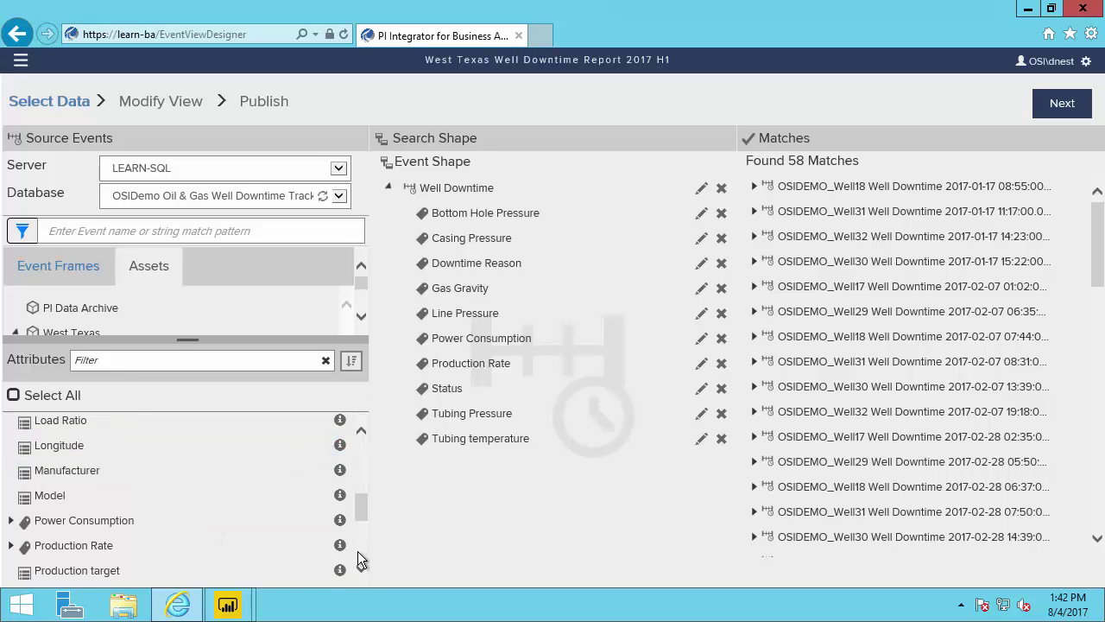
pyautogui.click(358, 559)
pyautogui.click(80, 449)
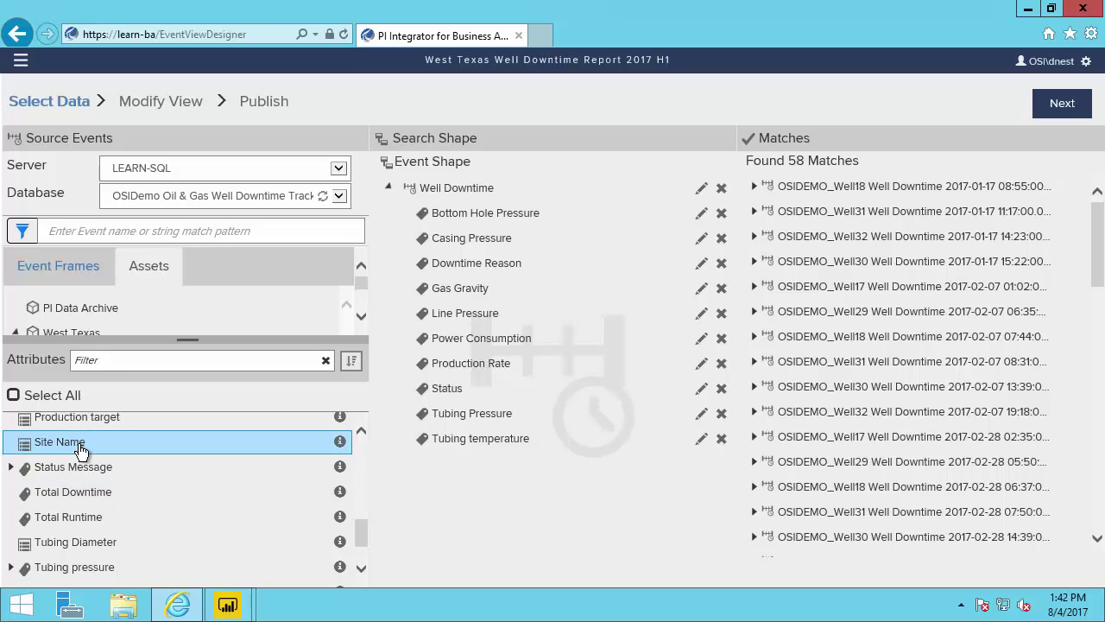
# Drop Well29 with those three attributes beneath the Well Downtime event shape.
pyautogui.moveTo(185, 341); pyautogui.dragTo(185, 447)
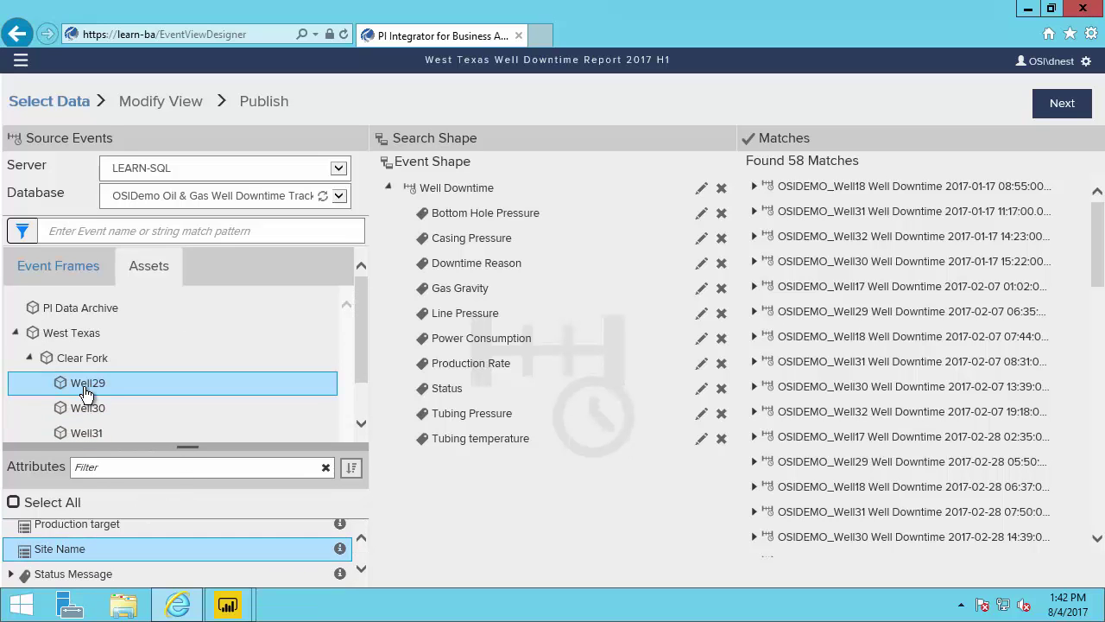
pyautogui.moveTo(198, 383); pyautogui.dragTo(453, 195)
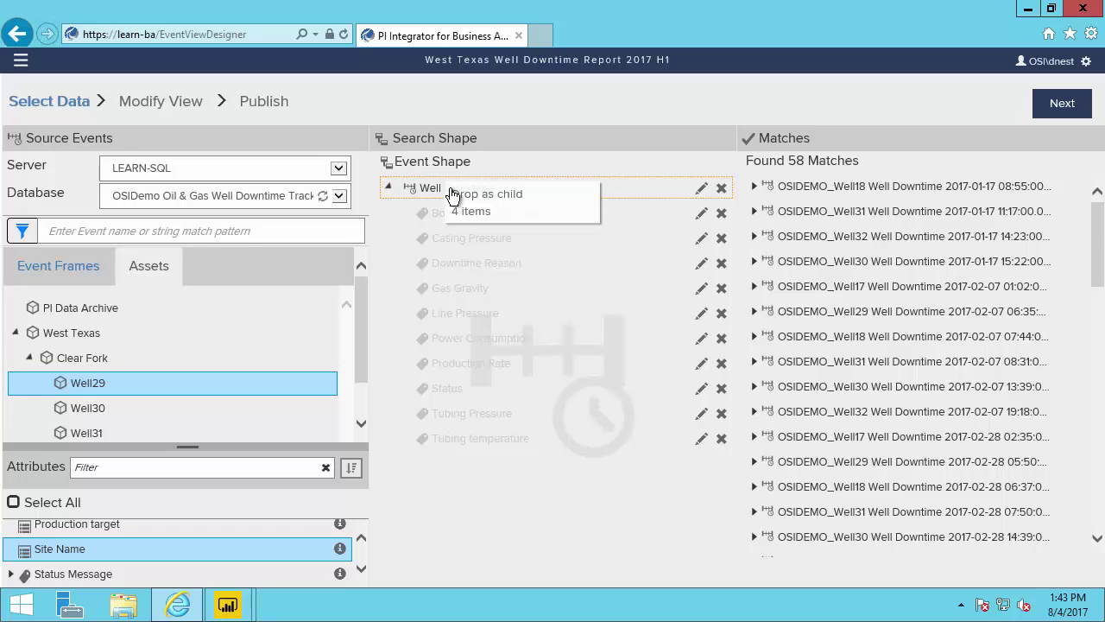
pyautogui.moveTo(454, 195); pyautogui.dragTo(452, 192)
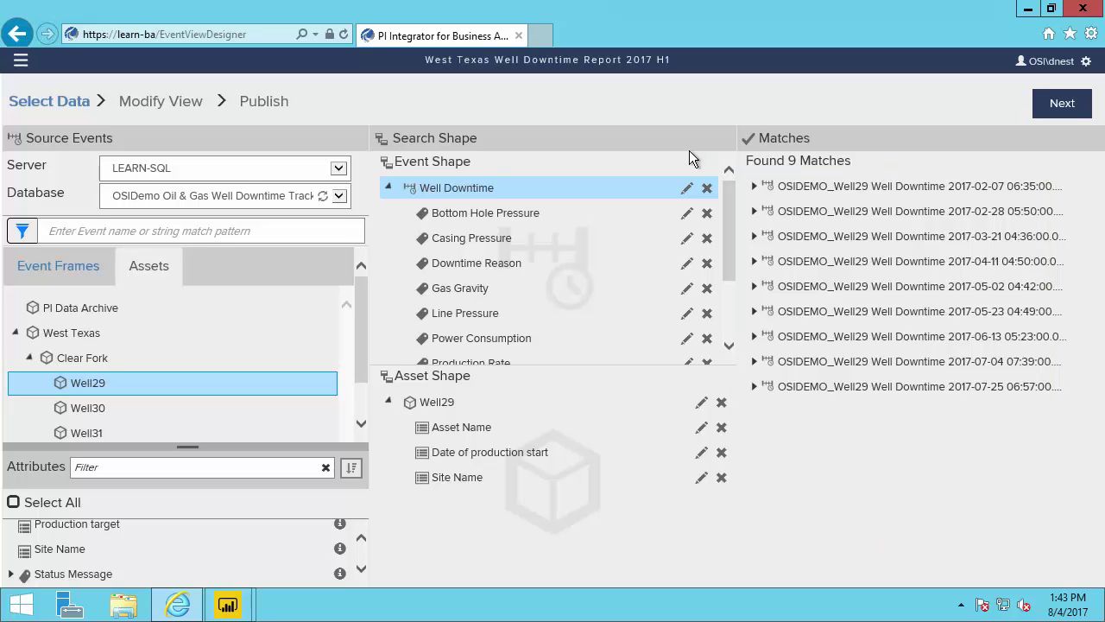
pyautogui.click(630, 479)
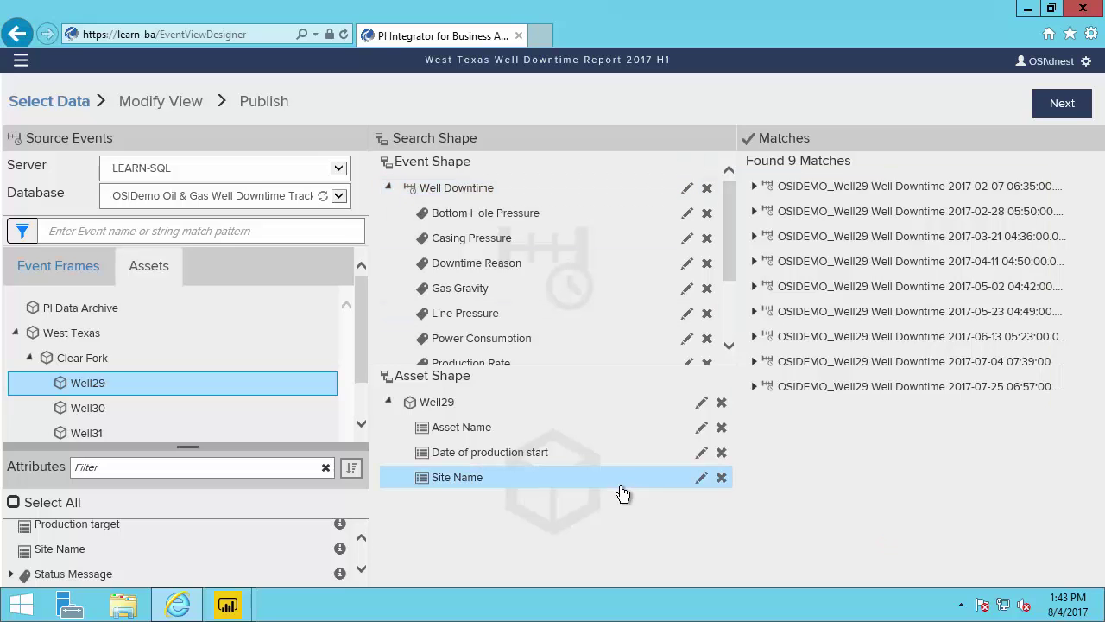
# Replace the Well29 Asset Name filter with the Well asset template and save it.
pyautogui.click(700, 404)
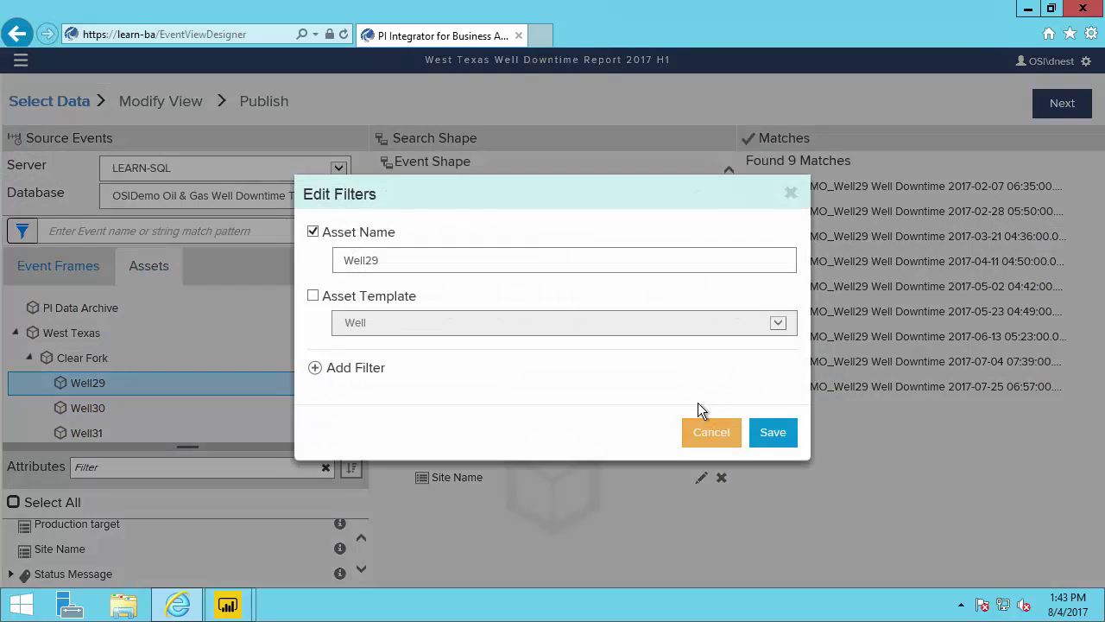
pyautogui.click(313, 232)
pyautogui.click(314, 297)
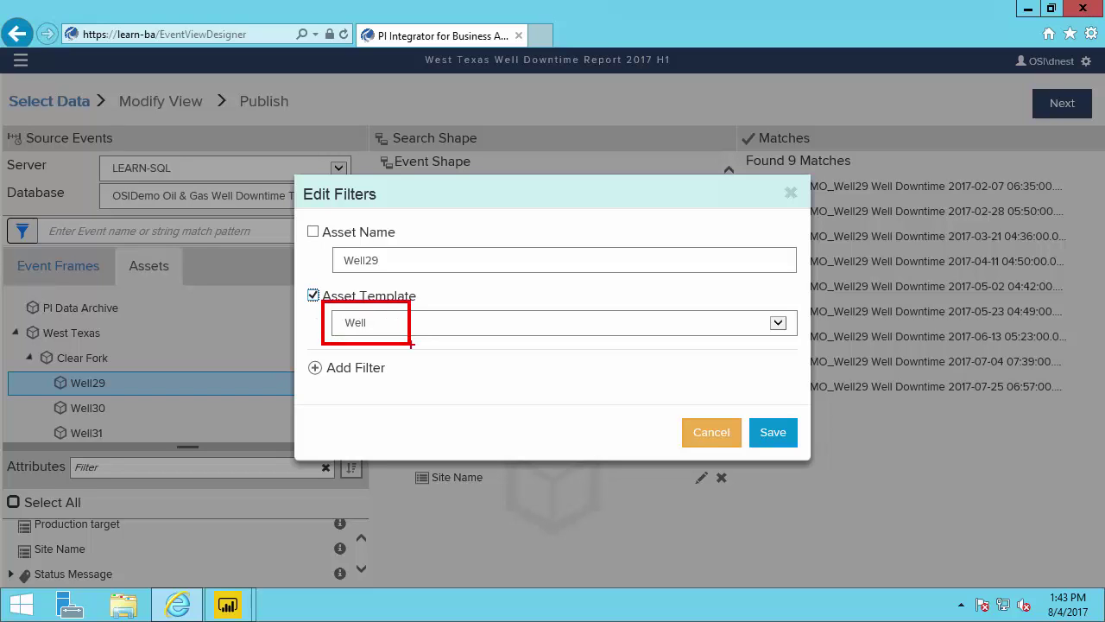
pyautogui.click(764, 436)
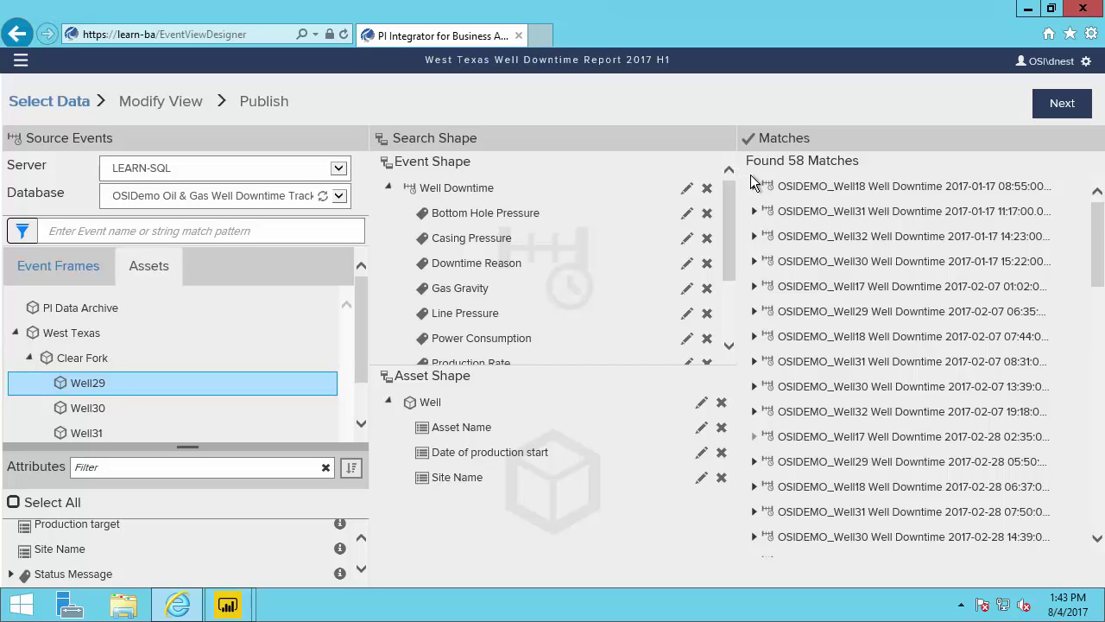
pyautogui.moveTo(746, 166); pyautogui.dragTo(1085, 561)
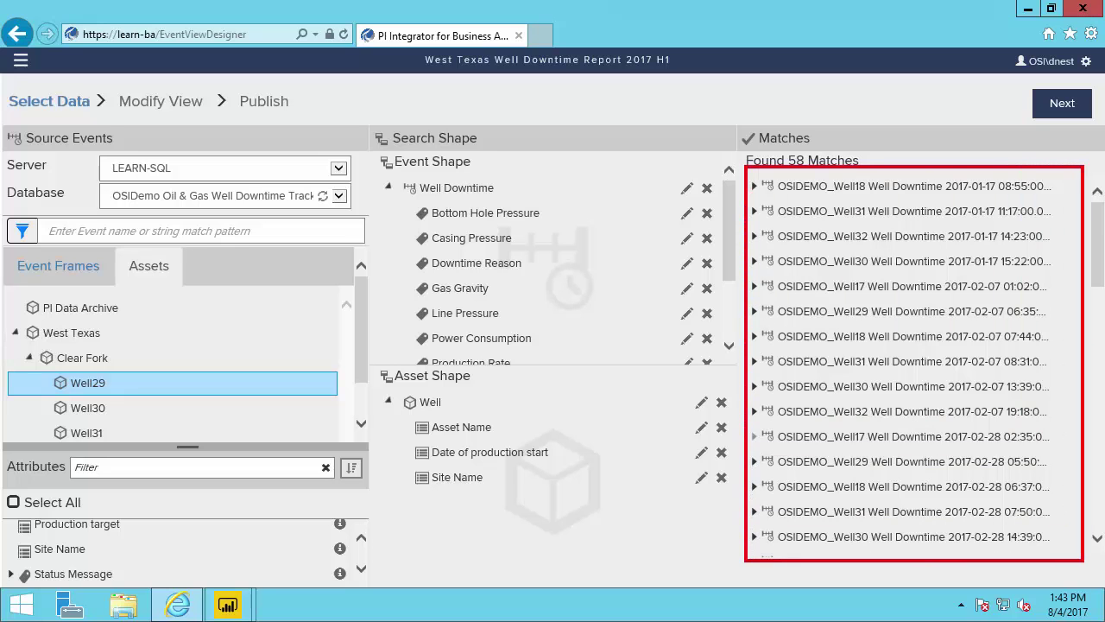
pyautogui.moveTo(370, 149); pyautogui.dragTo(743, 520)
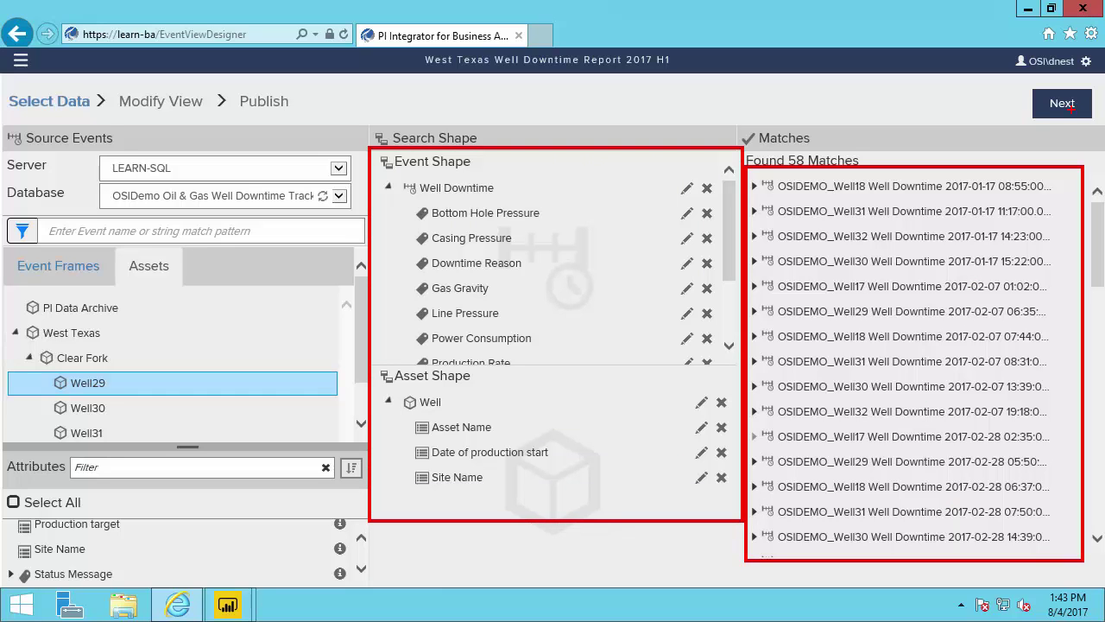
pyautogui.press('Escape')
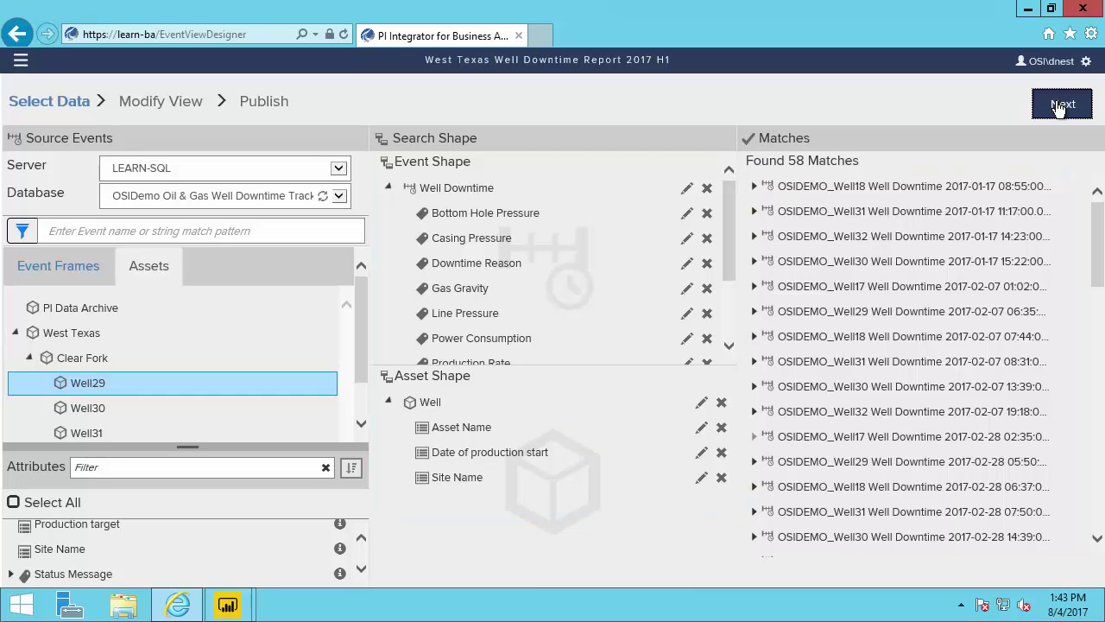
# In Modify View, set Event Frame Duration's data content to Minute and apply.
pyautogui.click(1060, 105)
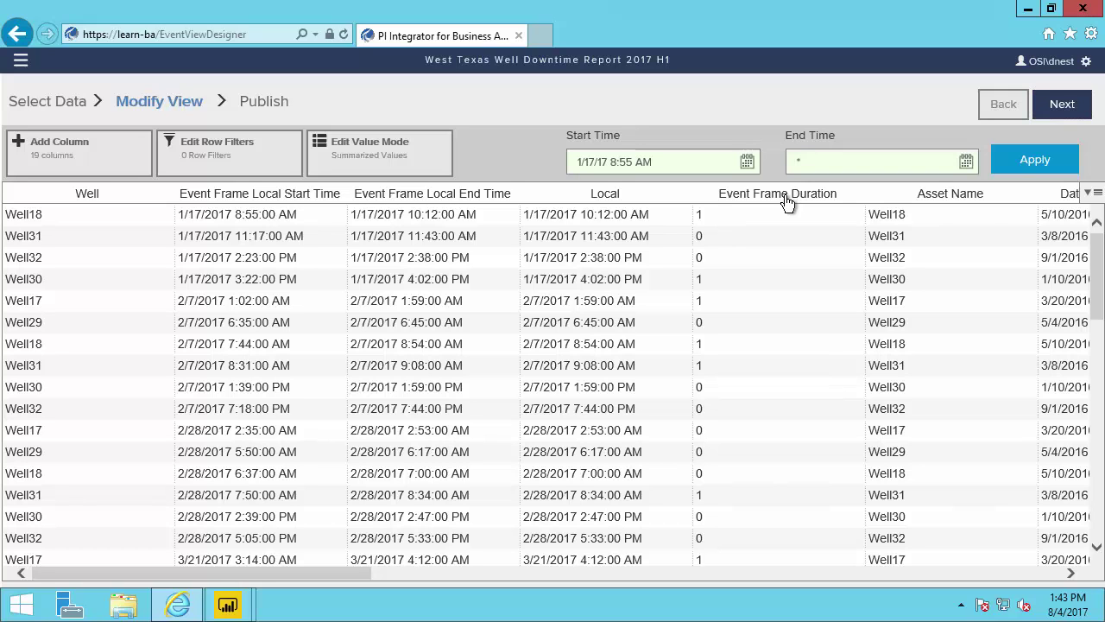
pyautogui.click(788, 202)
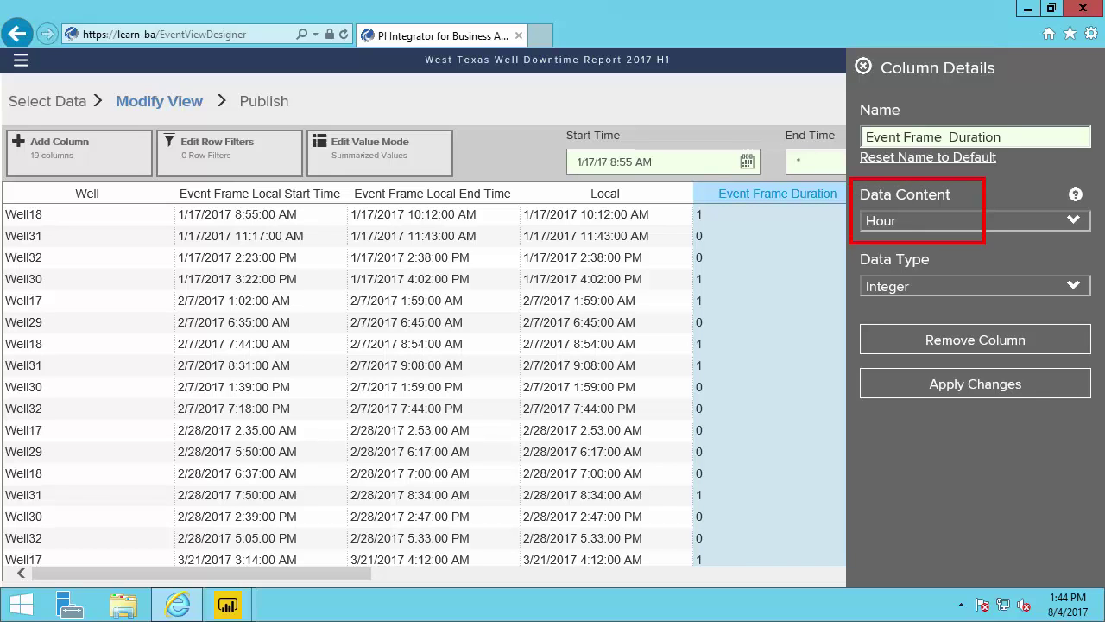
pyautogui.click(1075, 224)
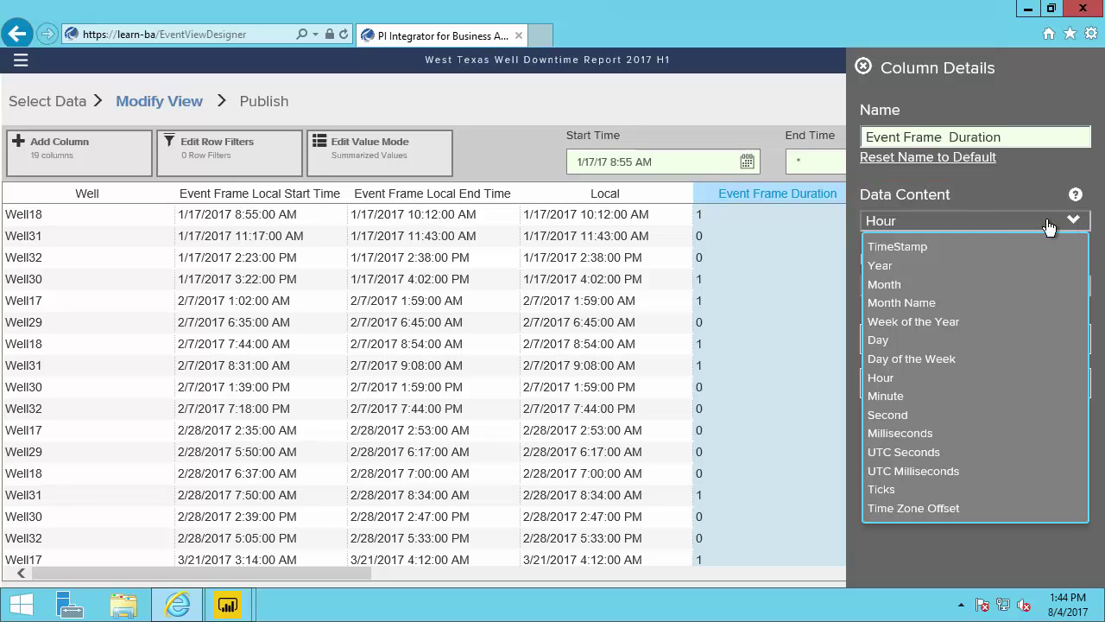
pyautogui.click(900, 400)
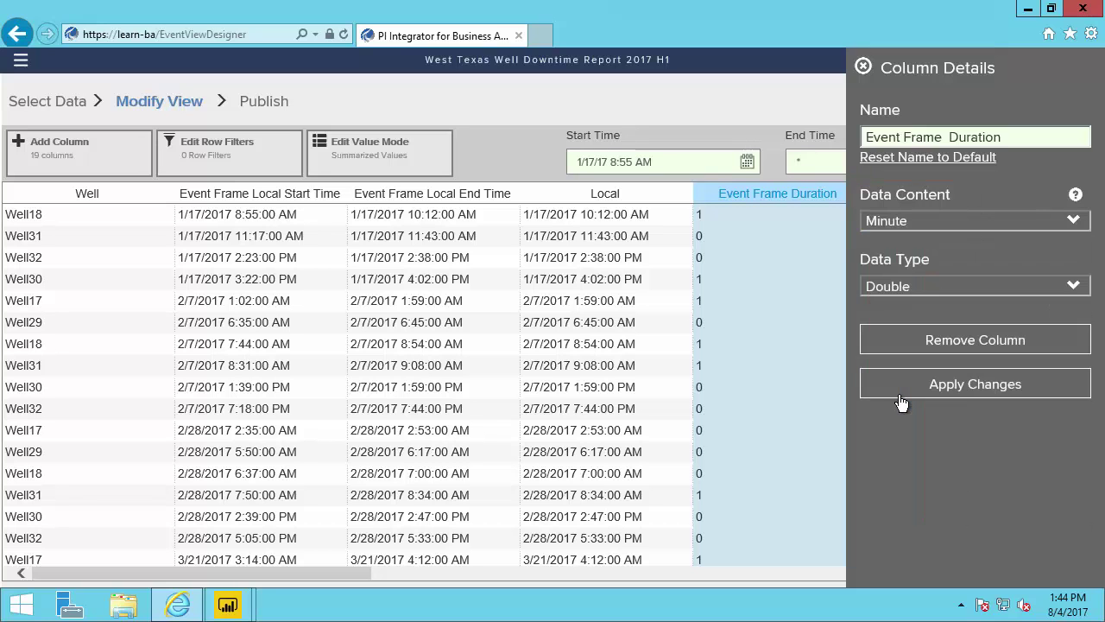
pyautogui.click(954, 388)
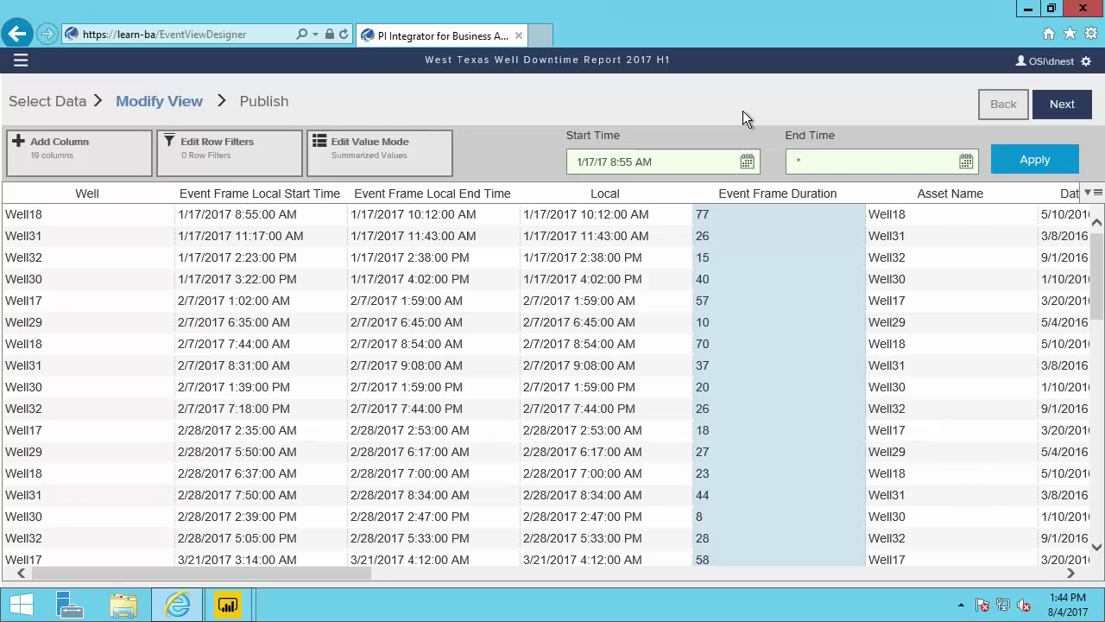
# Set the view's time range from 1/1/17 to 7/1/17 and apply it.
pyautogui.click(747, 162)
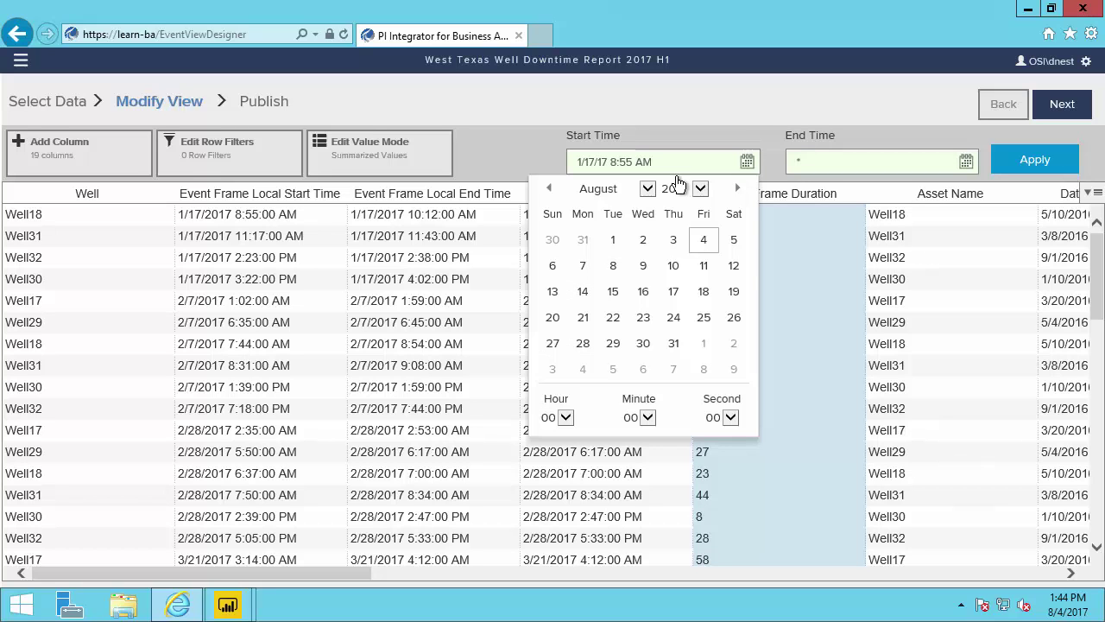
pyautogui.click(650, 190)
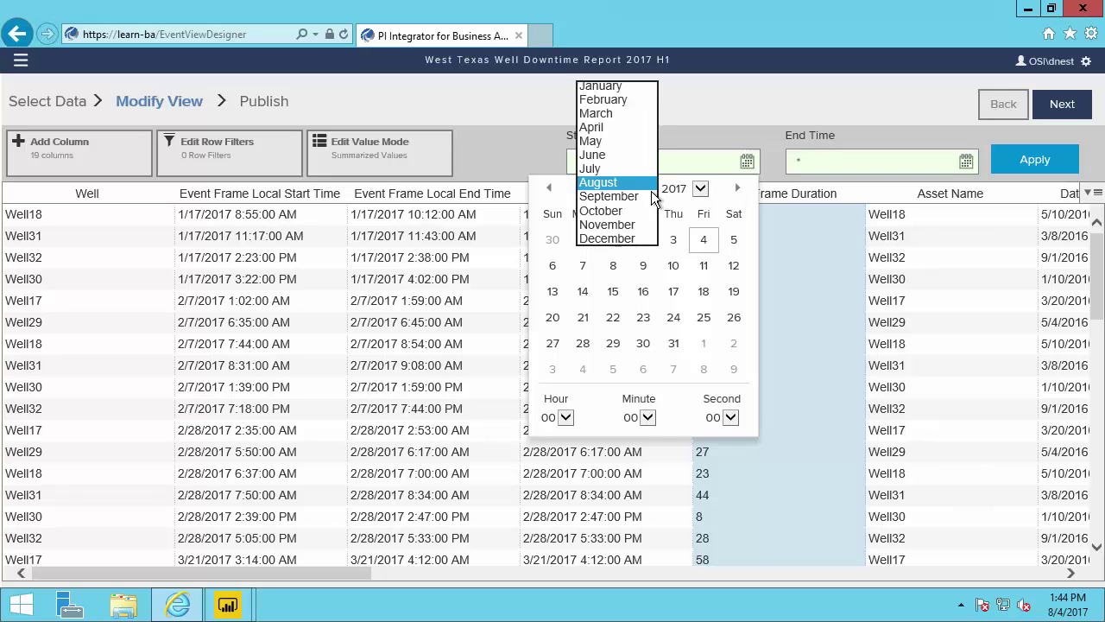
pyautogui.click(617, 85)
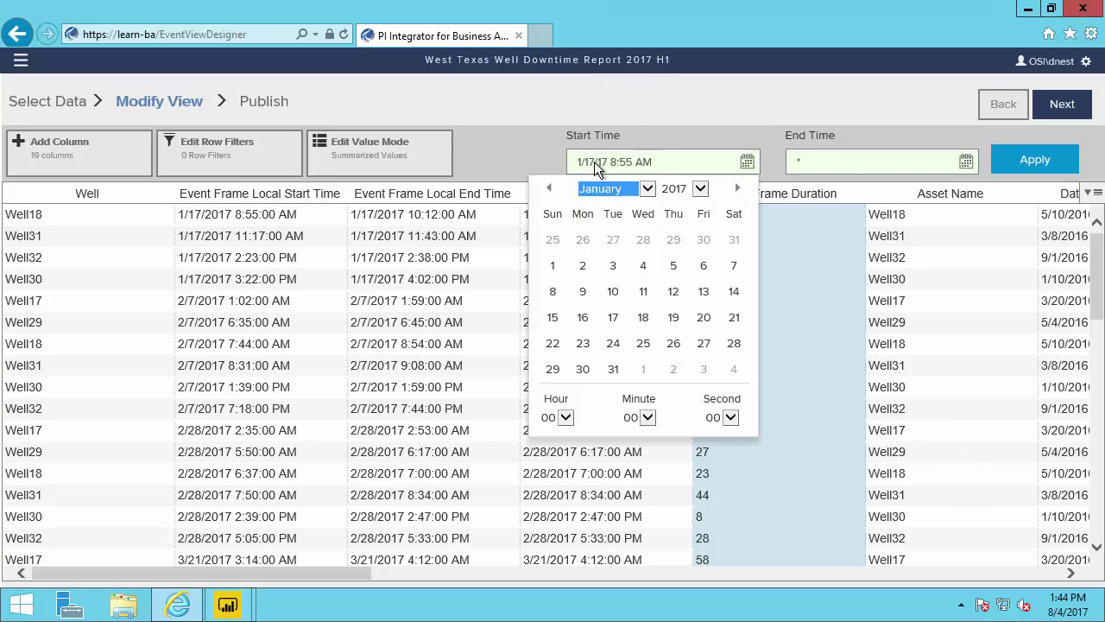
pyautogui.click(554, 267)
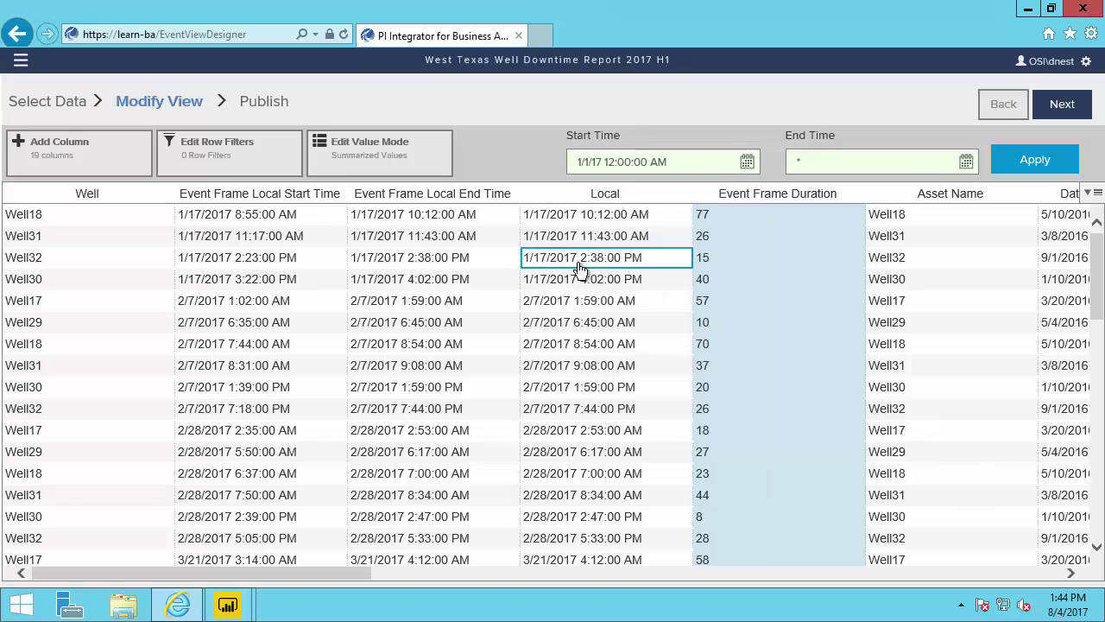
pyautogui.click(966, 164)
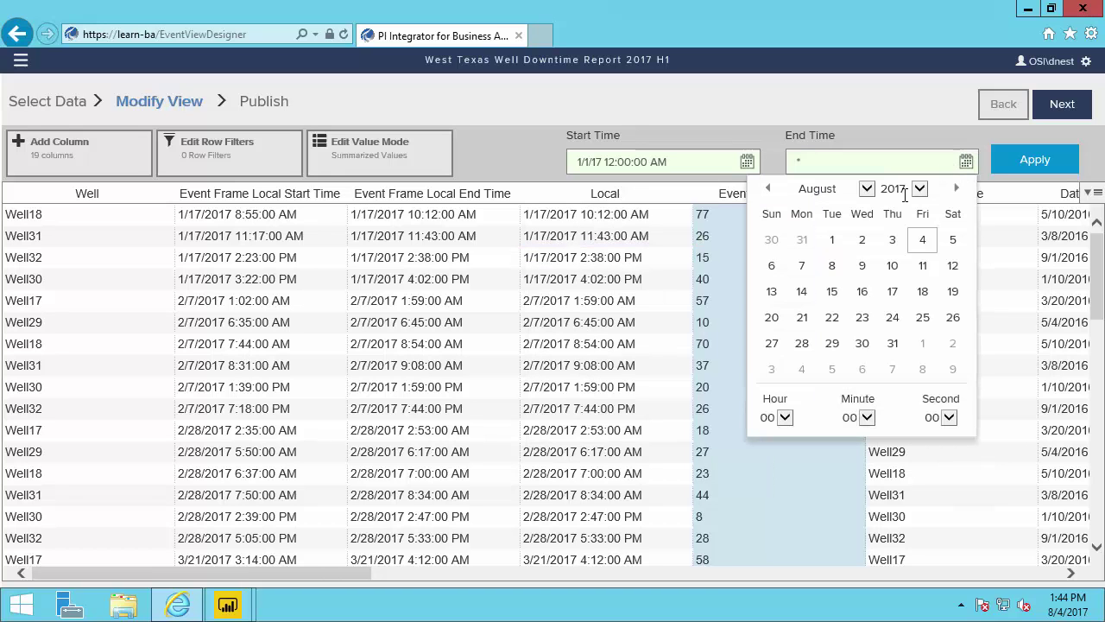
pyautogui.click(867, 188)
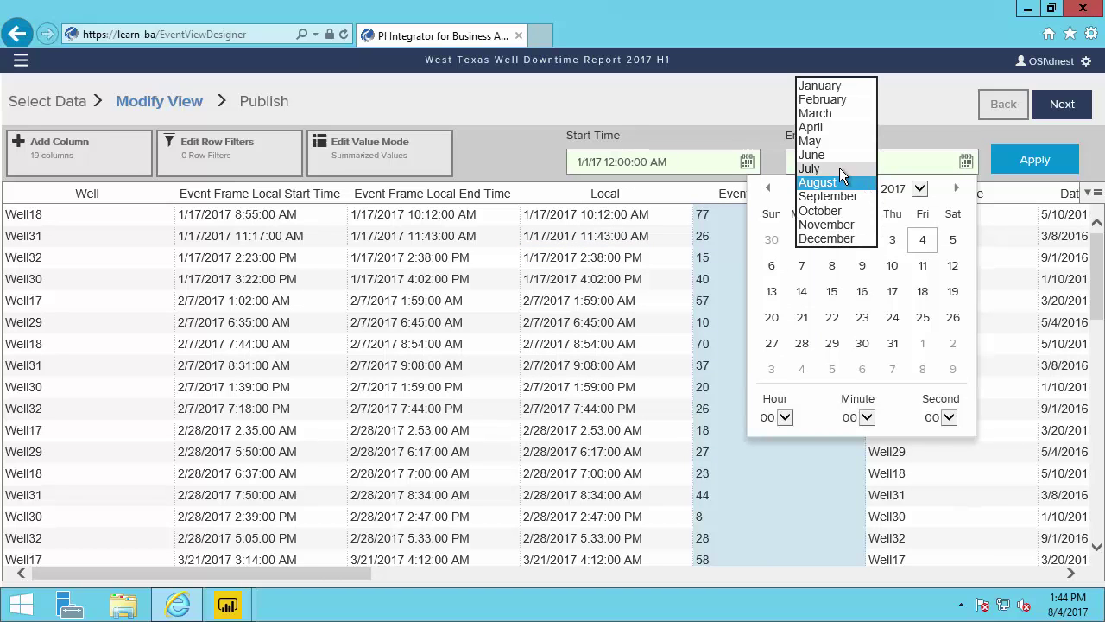
pyautogui.click(839, 168)
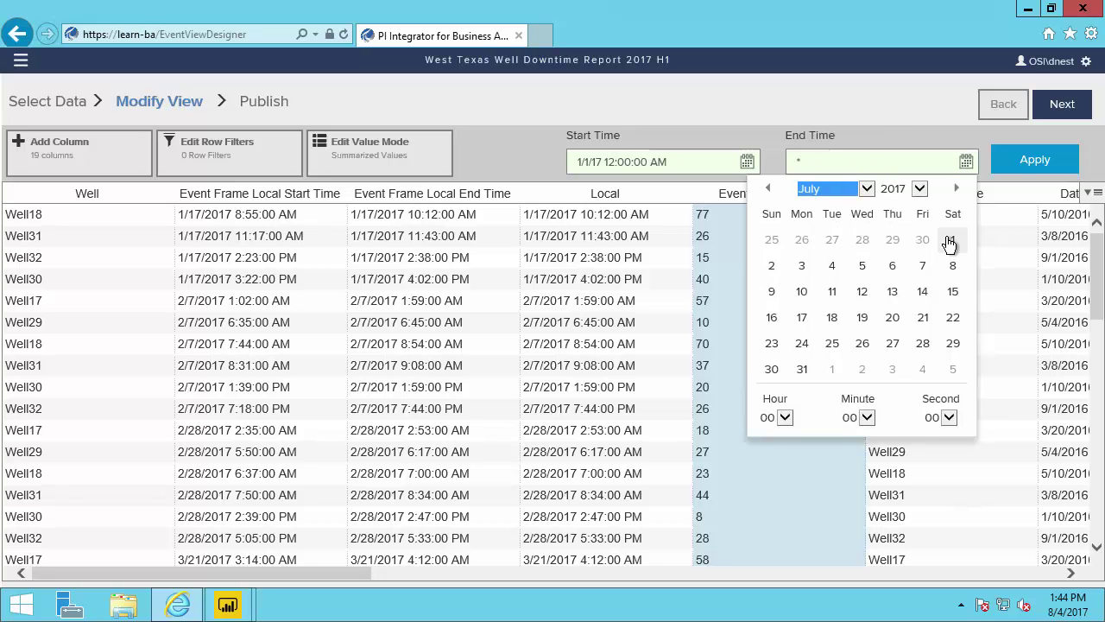
pyautogui.click(950, 244)
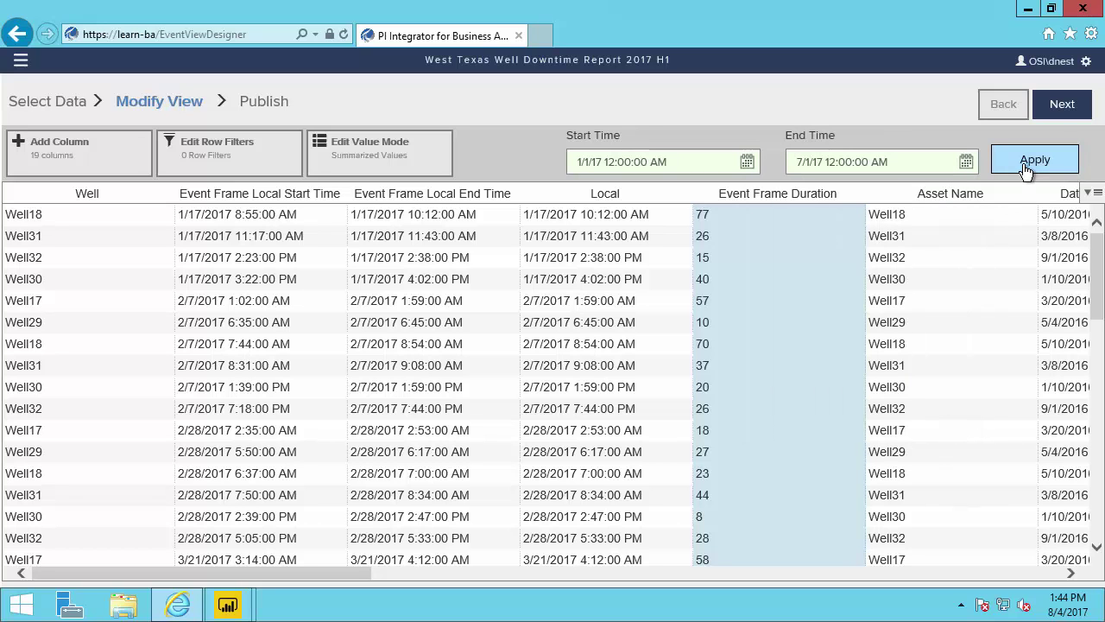
pyautogui.click(1026, 171)
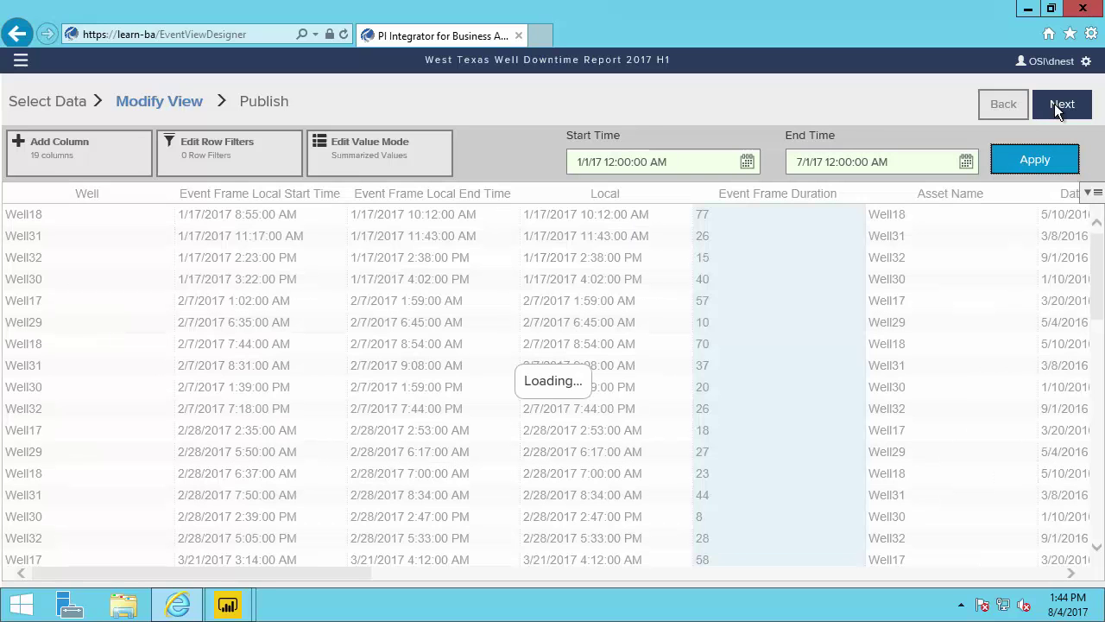
# Publish the 2017 H1 downtime view as a Run Once job and confirm it can't be modified.
pyautogui.click(1055, 104)
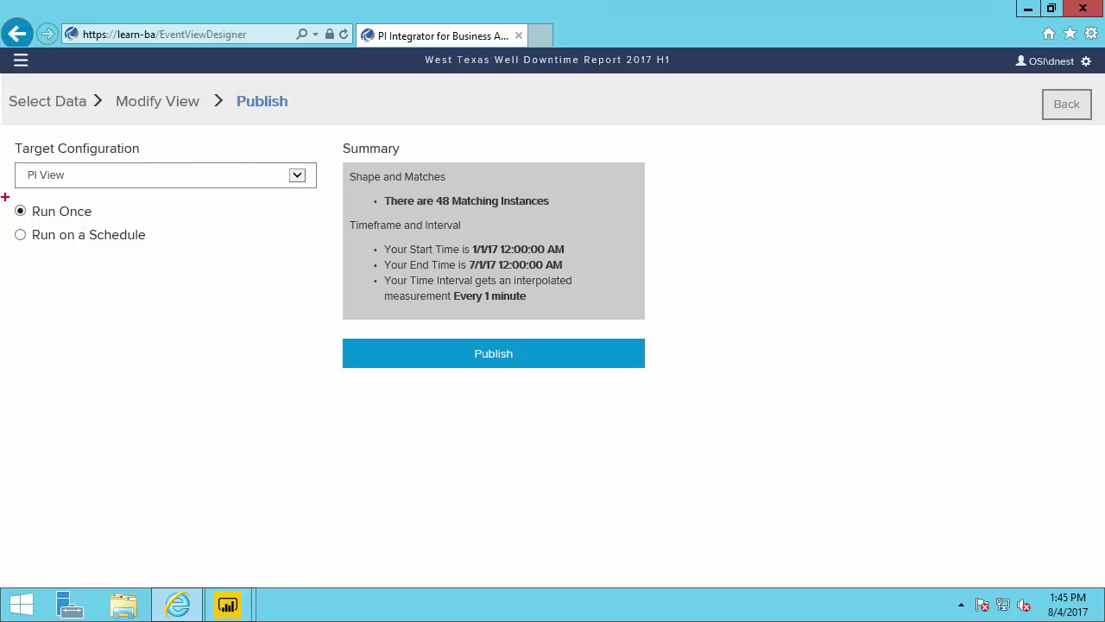
pyautogui.moveTo(5, 197); pyautogui.dragTo(112, 224)
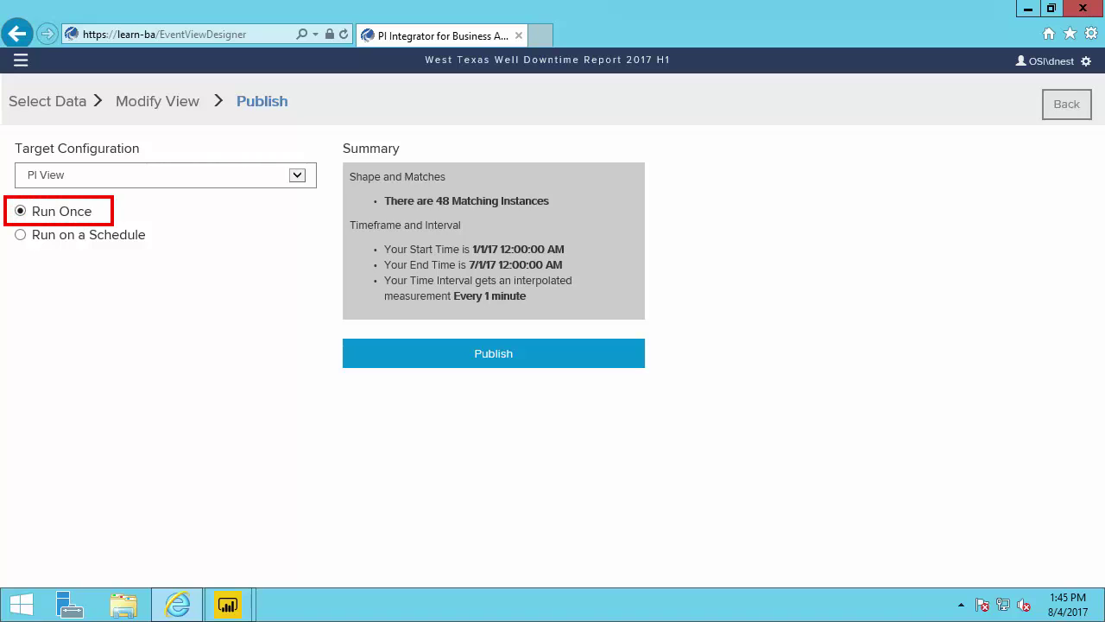
pyautogui.click(456, 359)
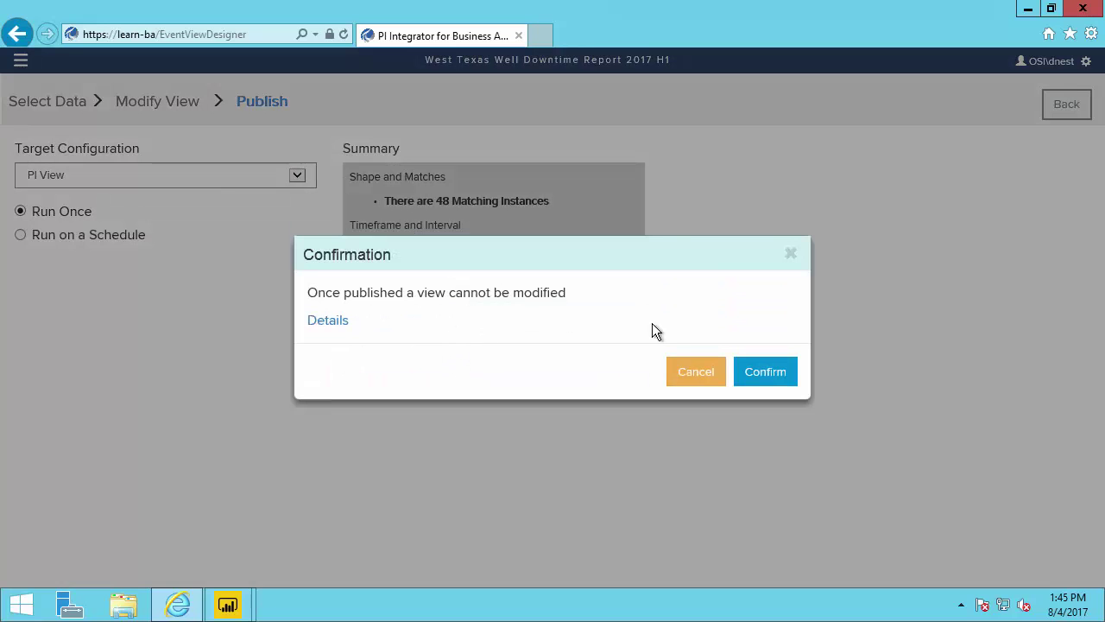
pyautogui.click(748, 374)
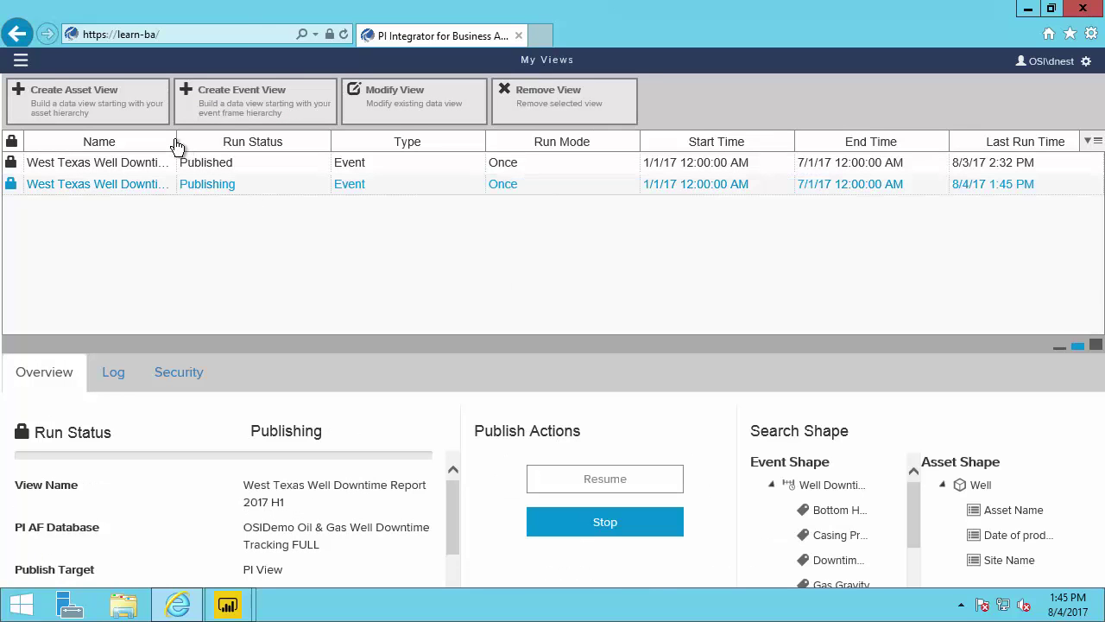
# Widen the My Views Name column and verify West Texas Well Downtime Report 2017 H1 shows Published.
pyautogui.moveTo(176, 142); pyautogui.dragTo(310, 148)
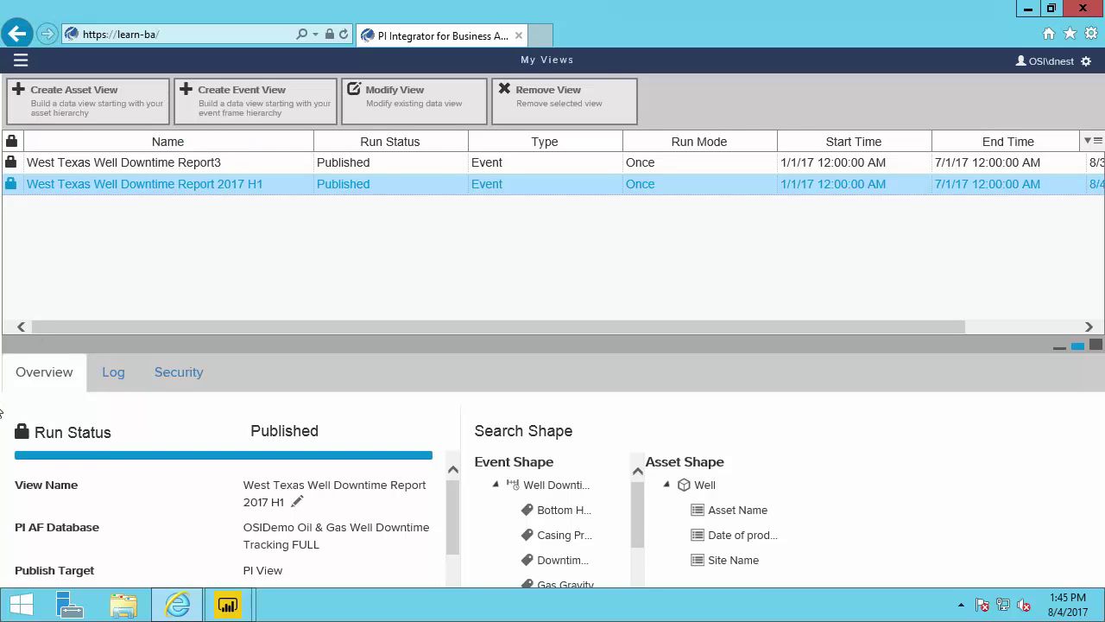
pyautogui.moveTo(7, 400); pyautogui.dragTo(351, 471)
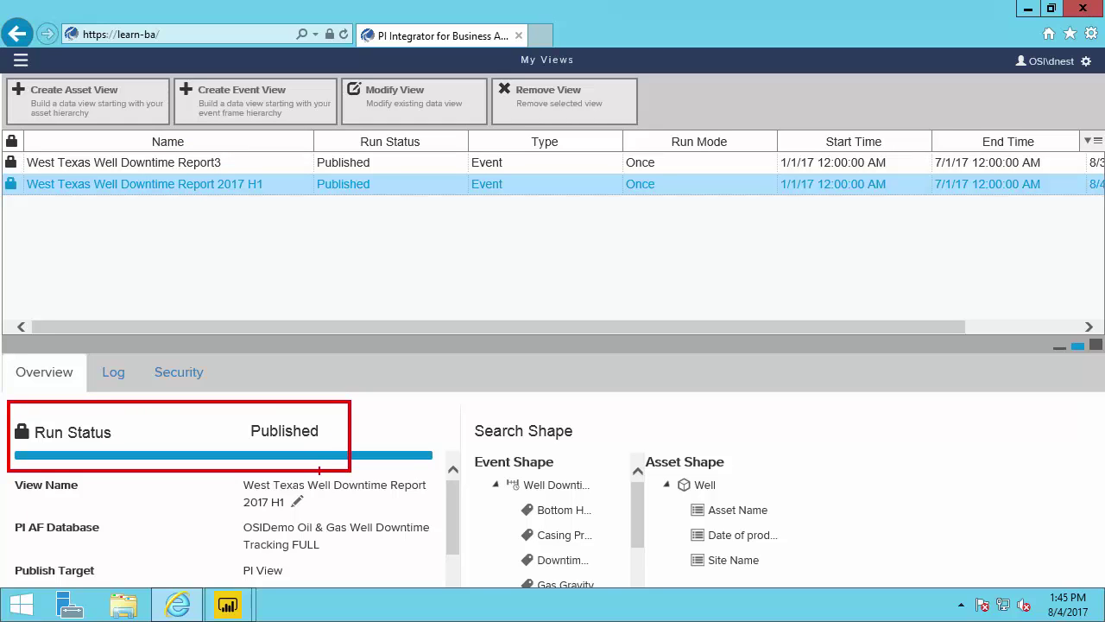
pyautogui.press('Escape')
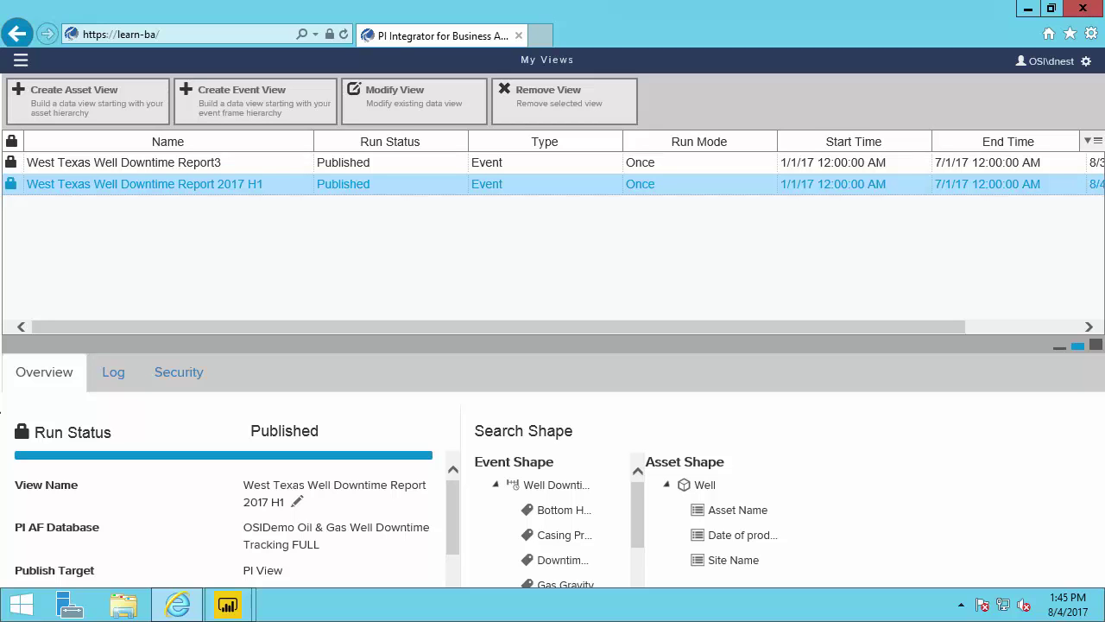
# Preview the 2017 H1 downtime view in Power BI's Navigator, then return to the downtime Report window.
pyautogui.moveTo(227, 604)
pyautogui.click(297, 524)
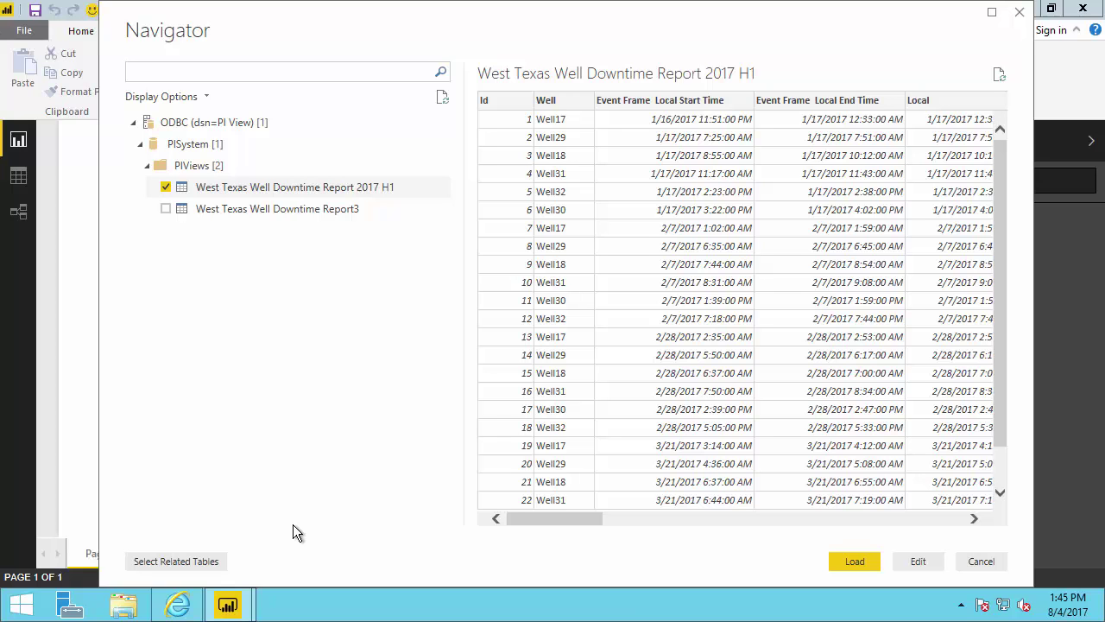
pyautogui.click(758, 519)
pyautogui.click(854, 520)
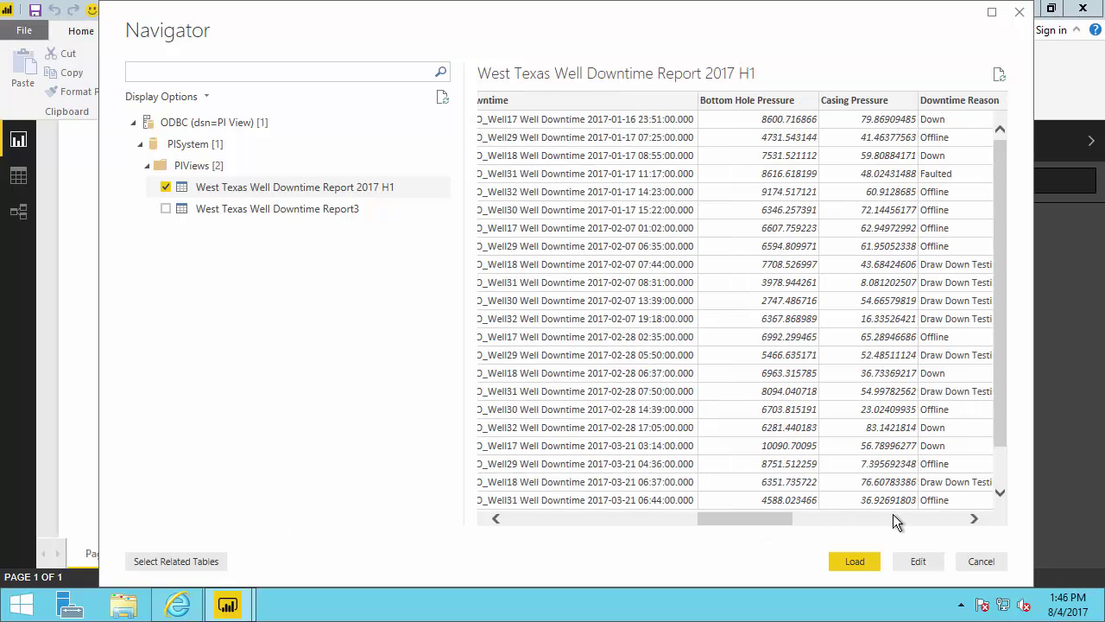
pyautogui.click(893, 515)
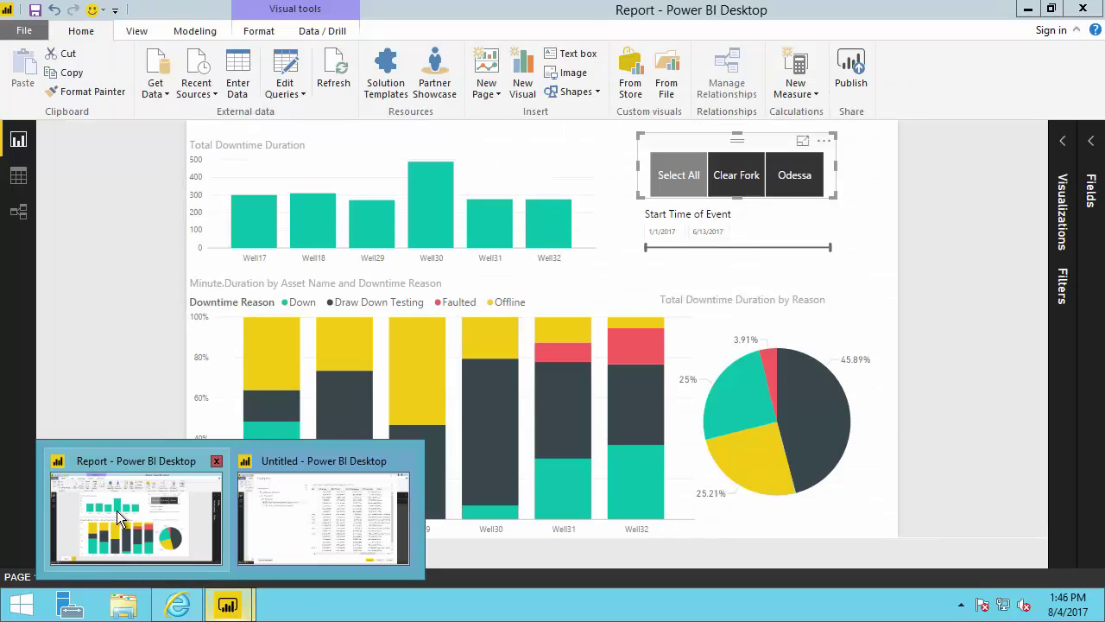
# Slice the downtime report to the Clear Fork wells.
pyautogui.click(117, 516)
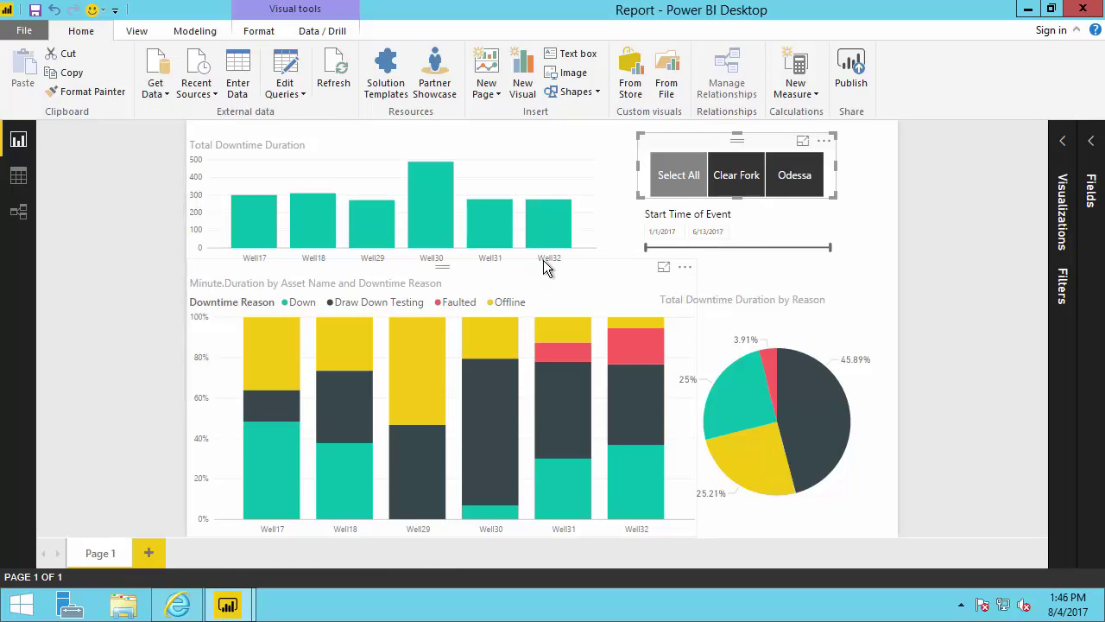
pyautogui.click(736, 181)
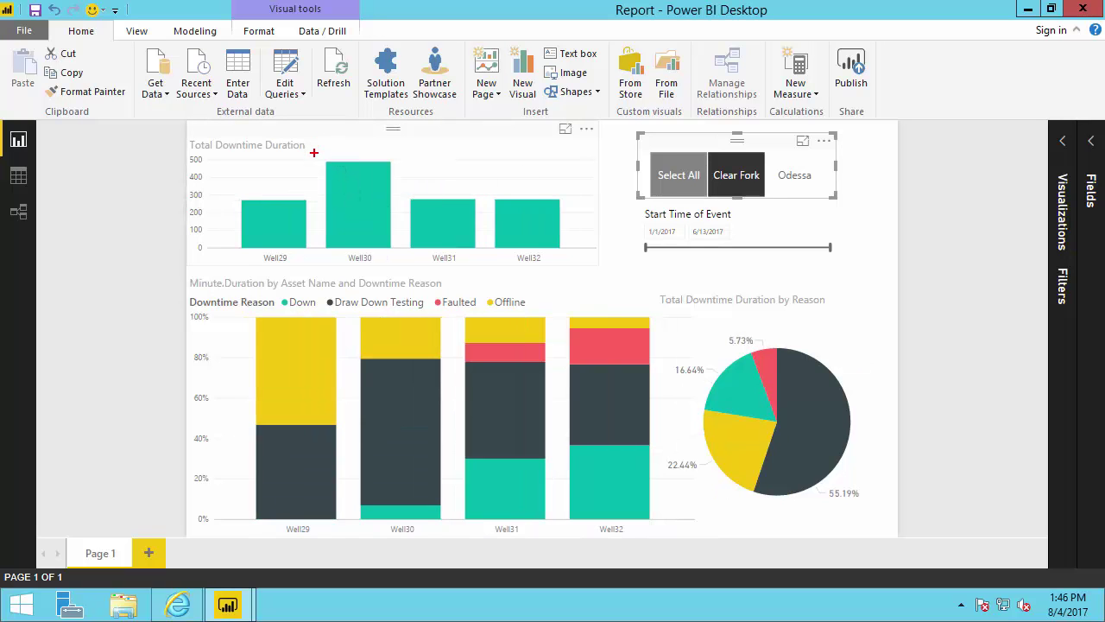
pyautogui.moveTo(315, 154); pyautogui.dragTo(396, 250)
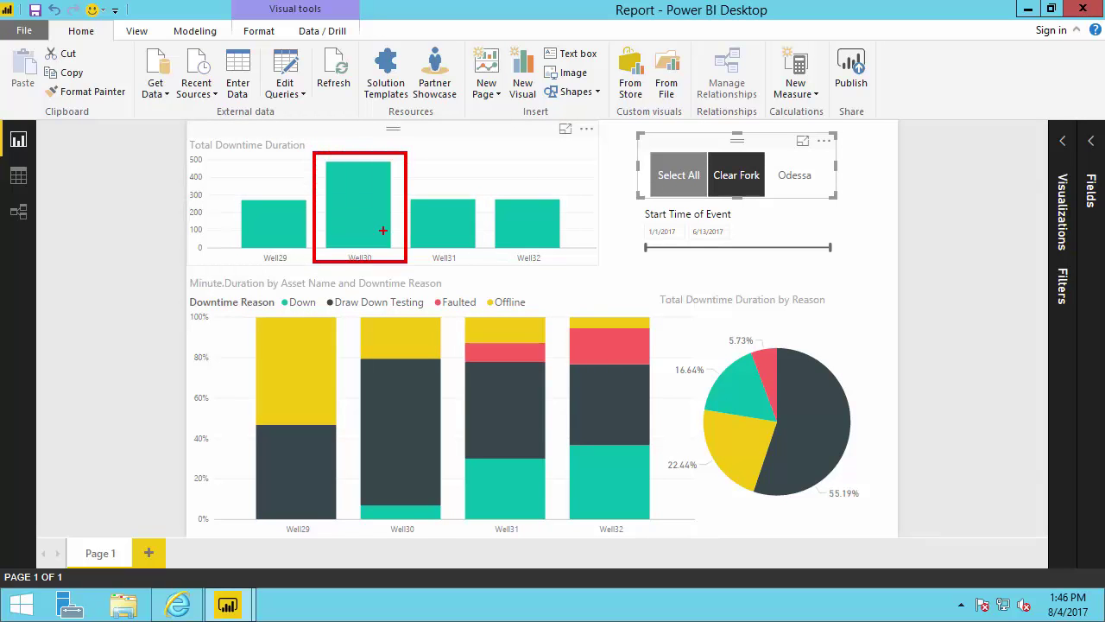
pyautogui.press('Escape')
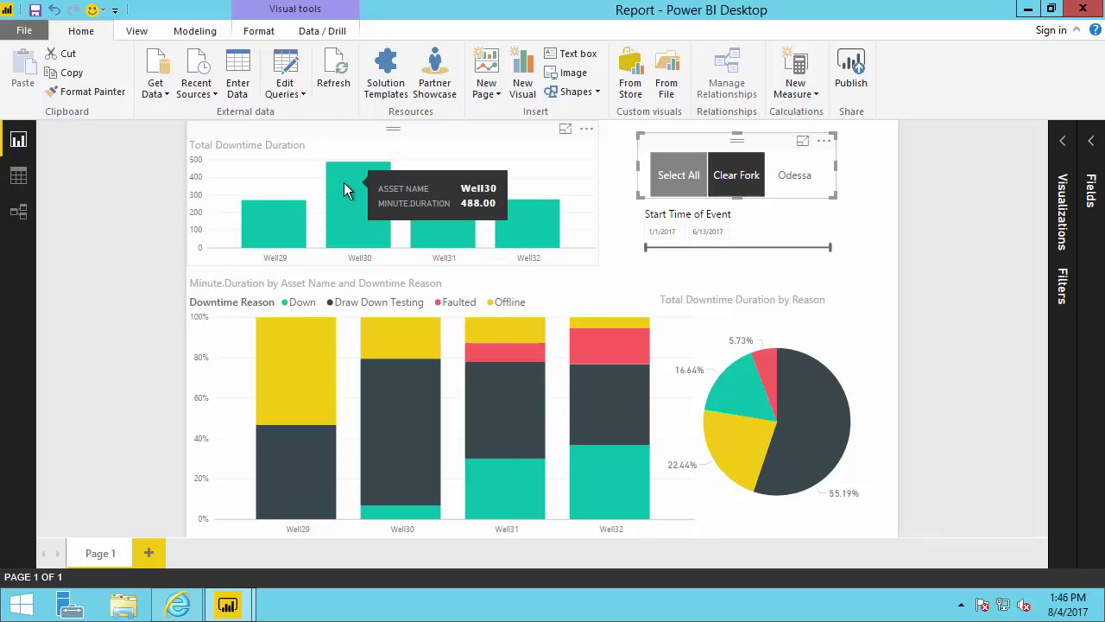
# Cross-filter every chart to Well30 via its Total Downtime Duration bar.
pyautogui.click(344, 182)
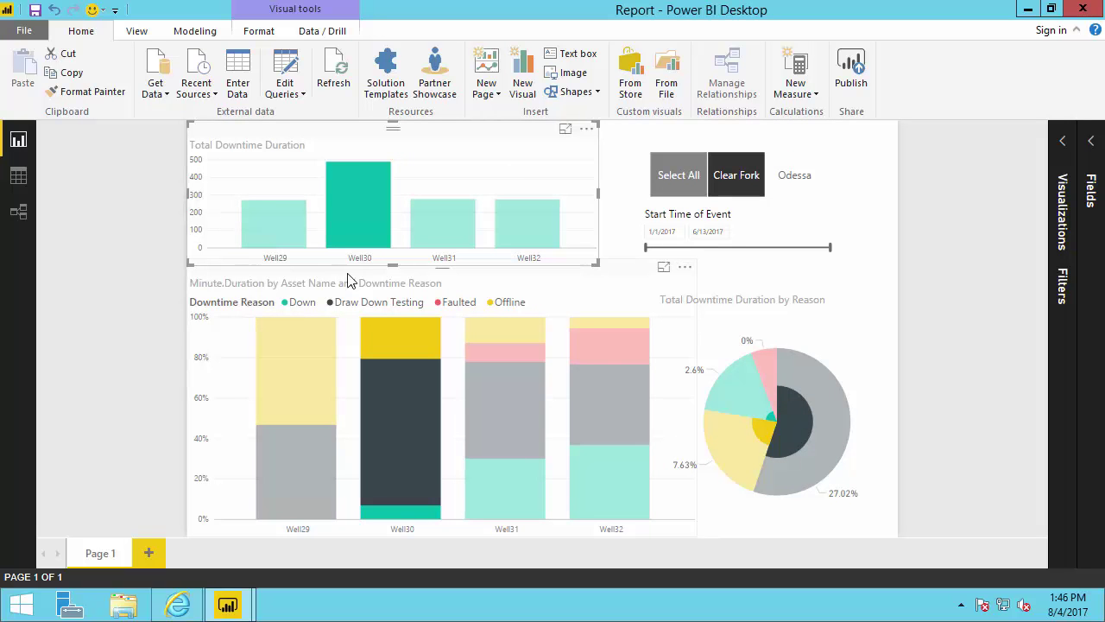
pyautogui.hotkey('ctrl', '2')
pyautogui.moveTo(352, 308); pyautogui.dragTo(452, 539)
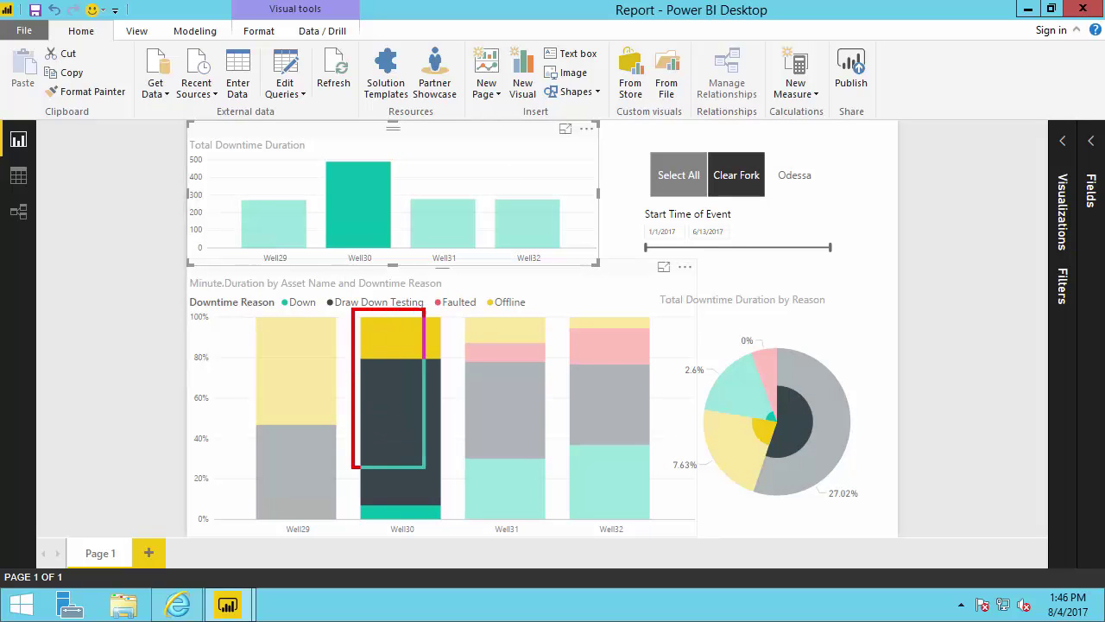